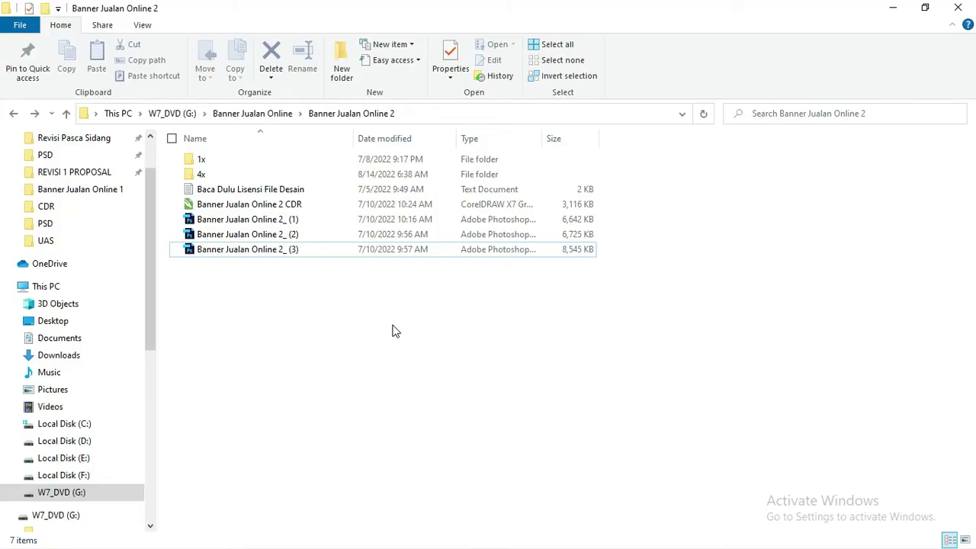
Step: Open the Banner Jualan Online 2 CDR file in CorelDRAW
left_click(291, 206)
left_click_drag(293, 280, 267, 223)
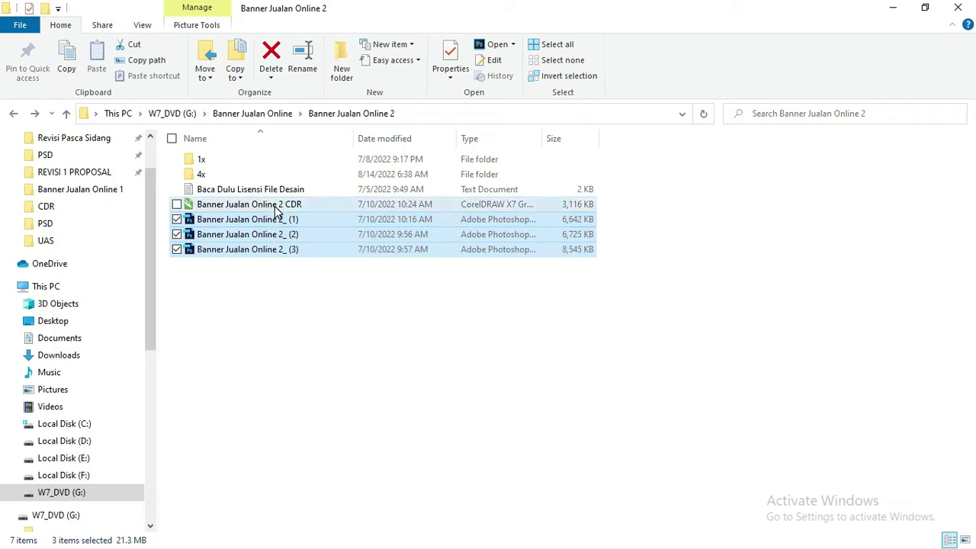
left_click(276, 210)
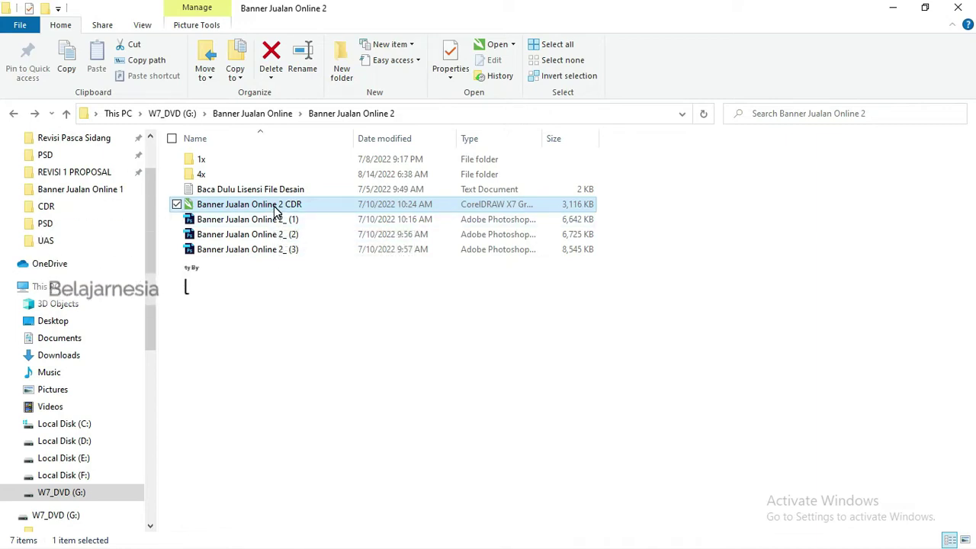
double_click(274, 204)
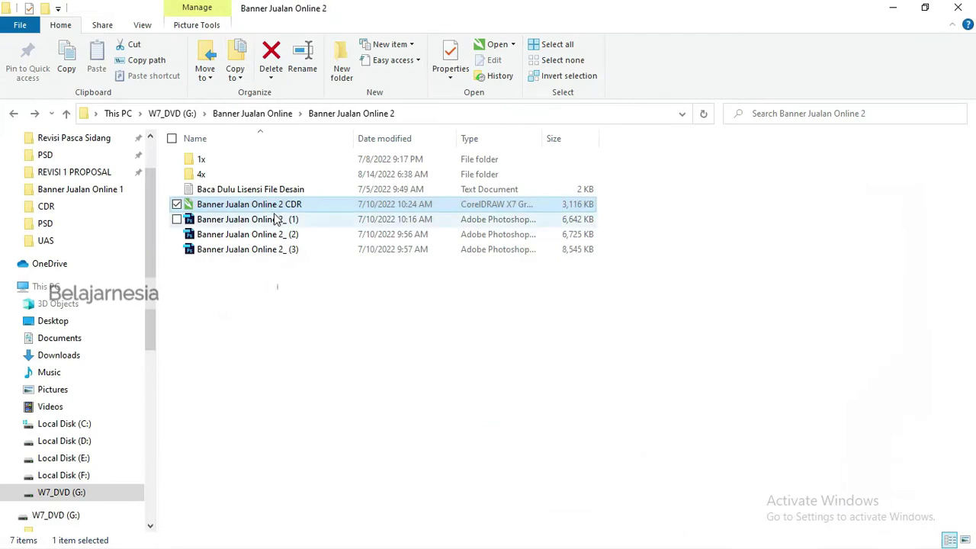
Step: Select the three Banner Jualan Online 2 Photoshop files and bring up their context menu
left_click(276, 220)
left_click(276, 250, "shift")
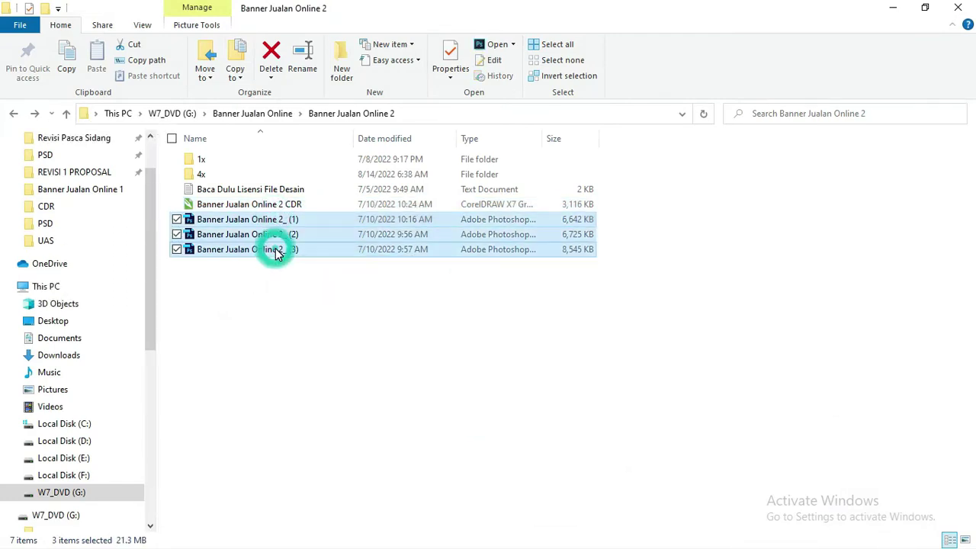
right_click(276, 253)
Step: Open the three PSD banners in Photoshop, pick the Move tool, then return to CorelDRAW
left_click(308, 220)
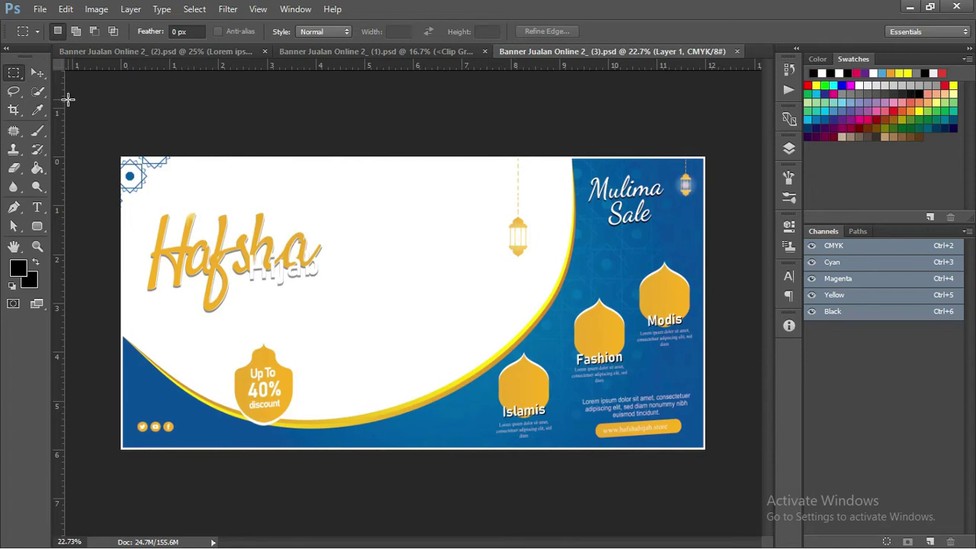
left_click(36, 73)
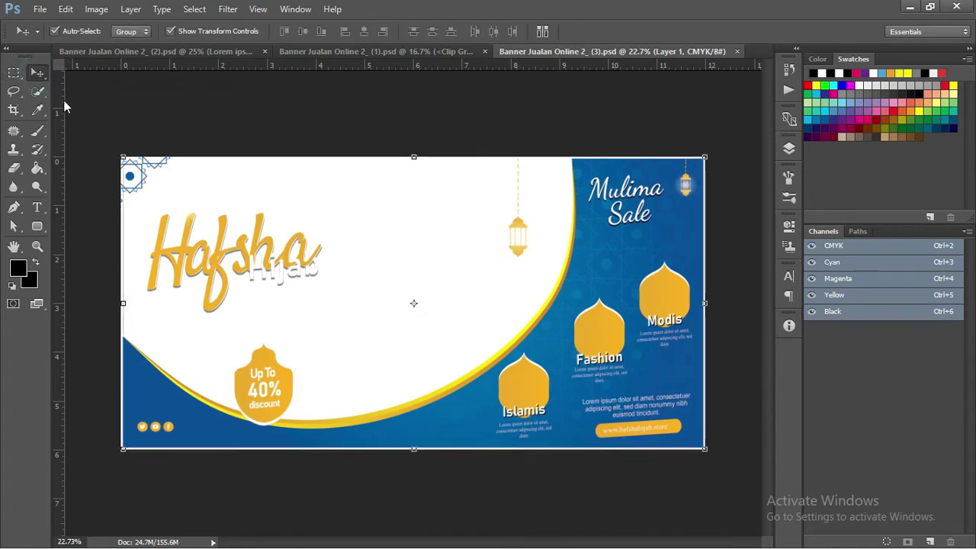
key("alt+Tab")
key("alt+Tab")
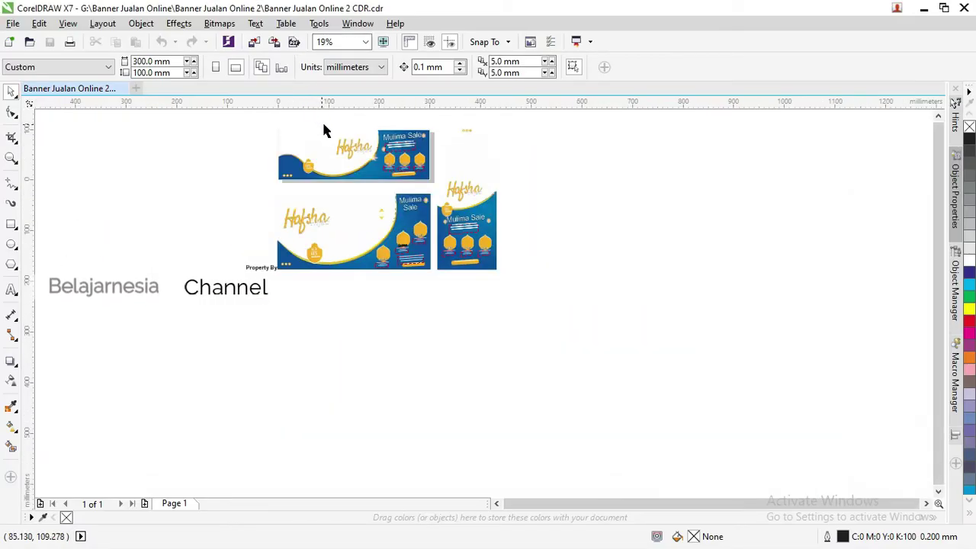
Step: Shift the lower wide and vertical banners far right, then select the top banner
scroll(324, 122, "up", 1)
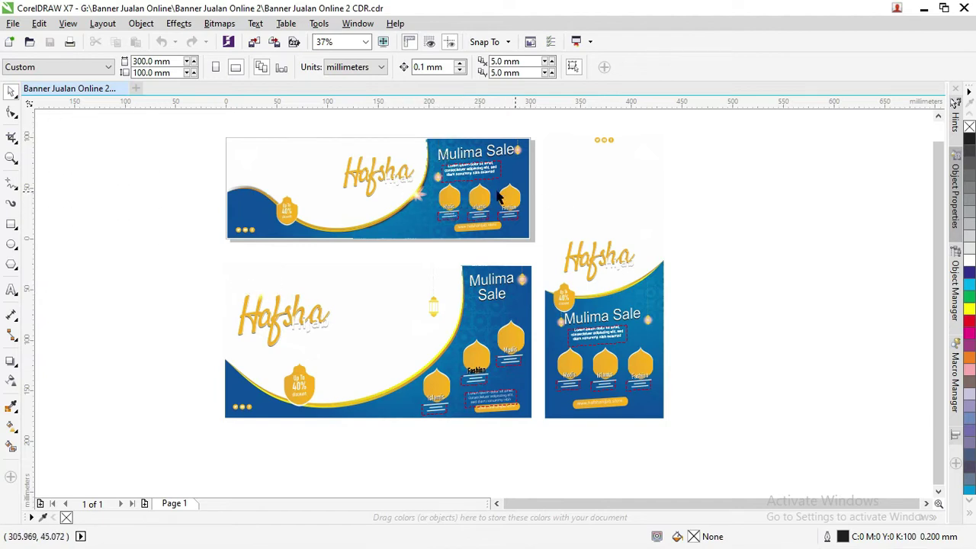
scroll(423, 185, "down", 1)
left_click_drag(584, 327, 480, 147)
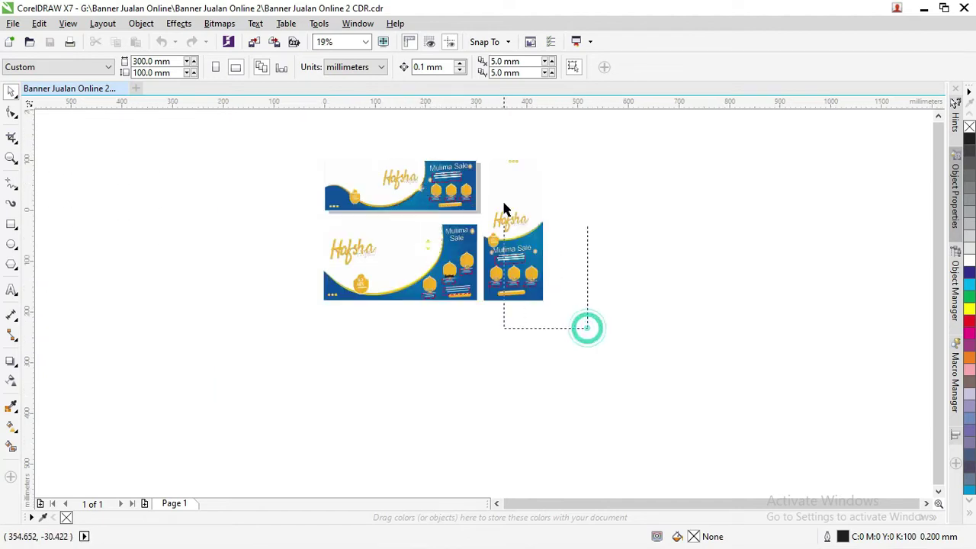
scroll(493, 161, "up", 1)
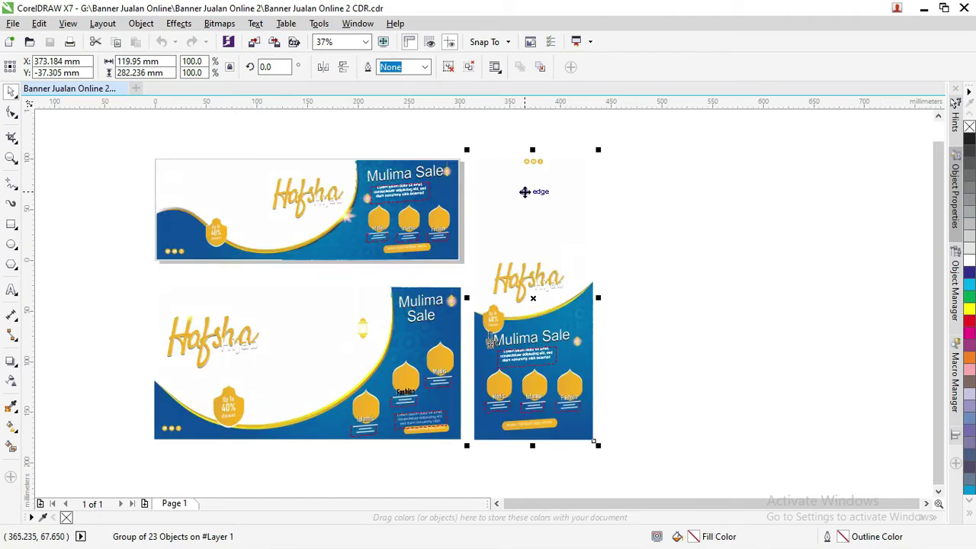
scroll(440, 194, "up", 1)
scroll(435, 190, "up", 1)
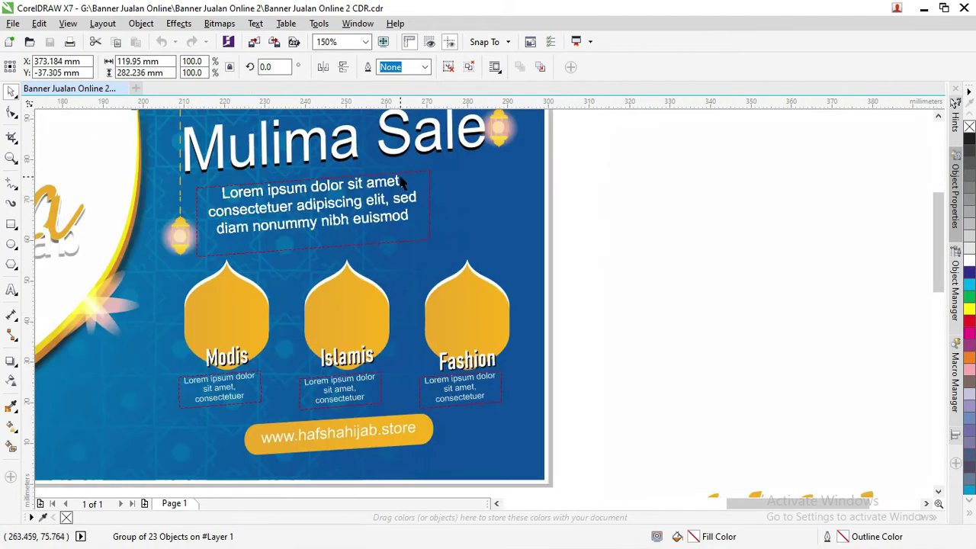
scroll(408, 181, "down", 2)
scroll(416, 175, "down", 1)
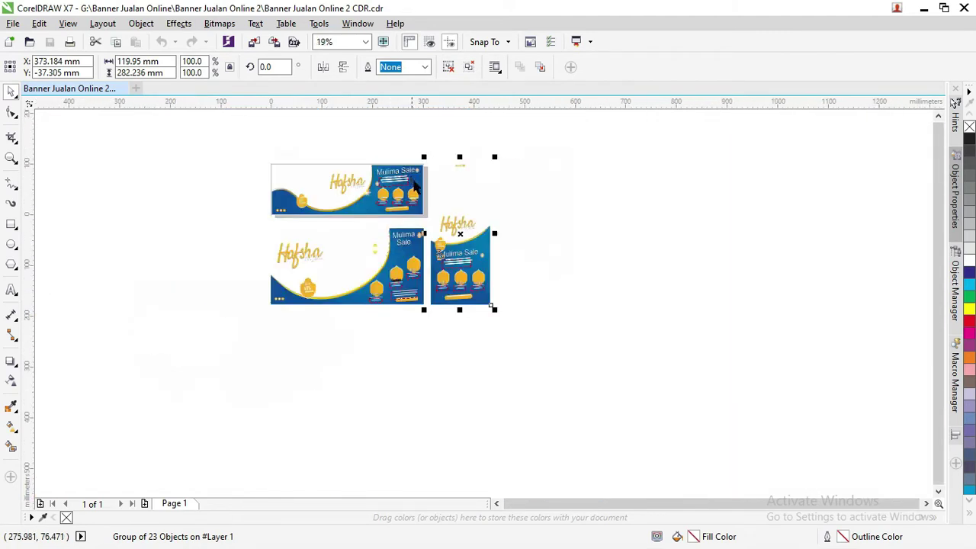
mouse_move(229, 326)
left_mouse_down()
mouse_move(431, 221)
mouse_move(727, 227)
mouse_move(583, 228)
left_mouse_up()
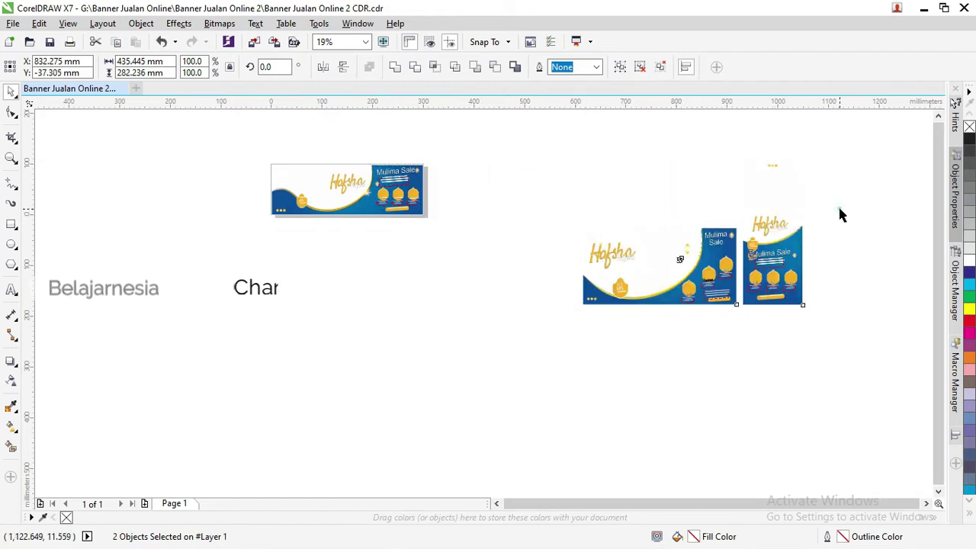
left_click_drag(852, 324, 735, 134)
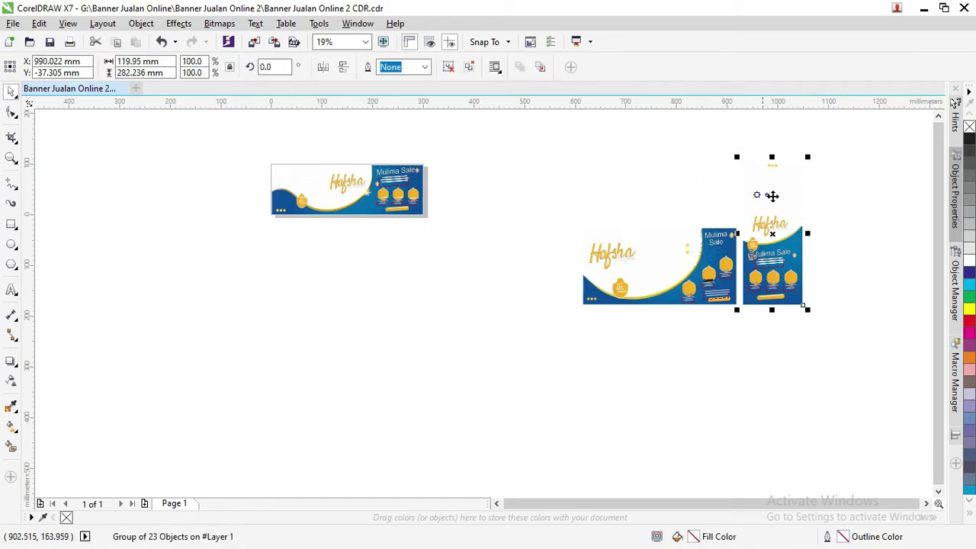
mouse_move(499, 245)
left_mouse_down()
mouse_move(219, 137)
mouse_move(532, 272)
left_mouse_up()
Step: Zoom in on the top banner and select its outer group
key("z")
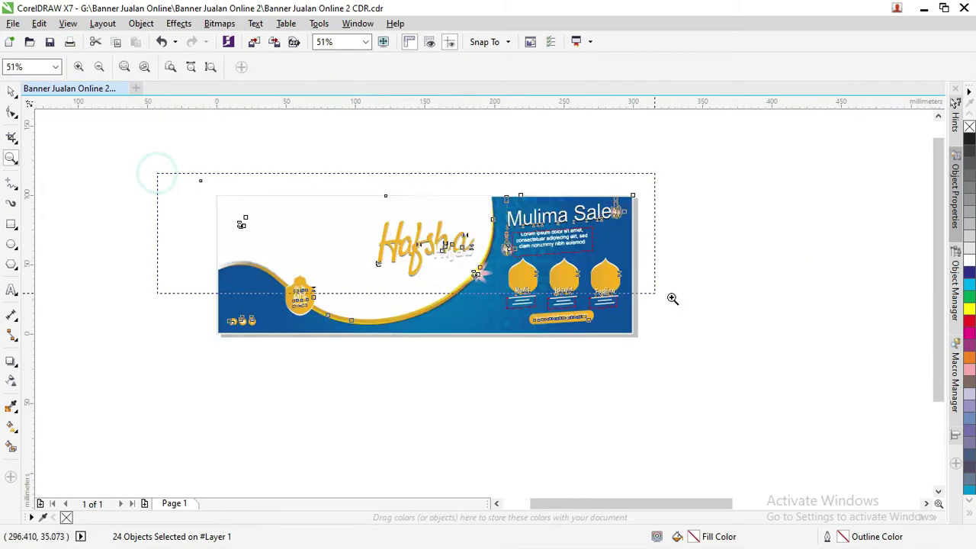
left_click_drag(158, 174, 758, 330)
left_click(12, 90)
left_click(244, 157)
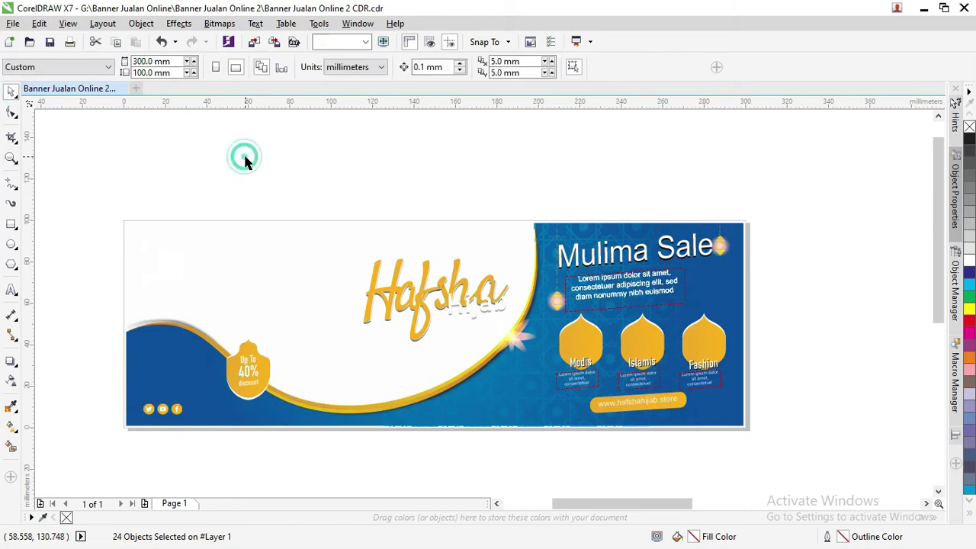
left_click(279, 280)
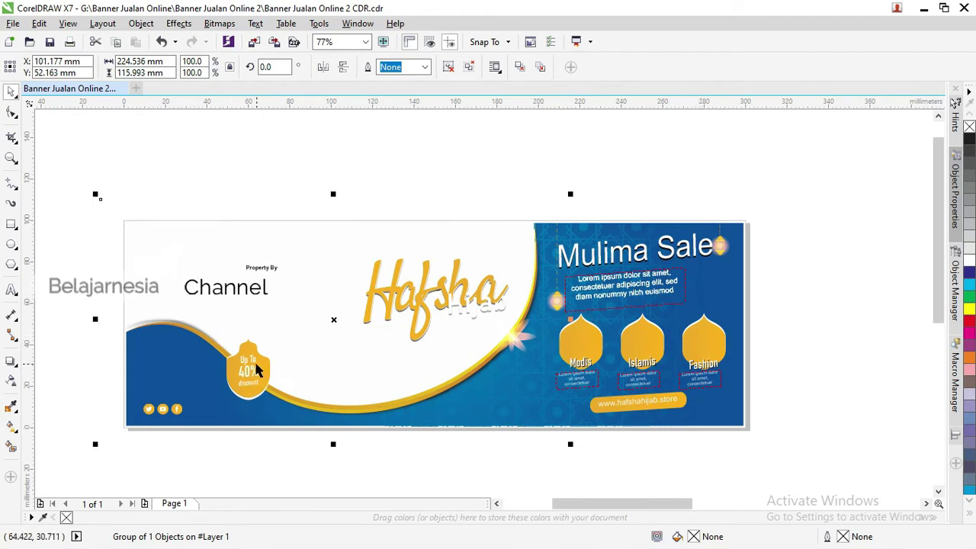
Step: Inspect the Lorem ipsum text, blue patterned background and Hafsha logo, then switch to File Explorer
left_click(618, 287)
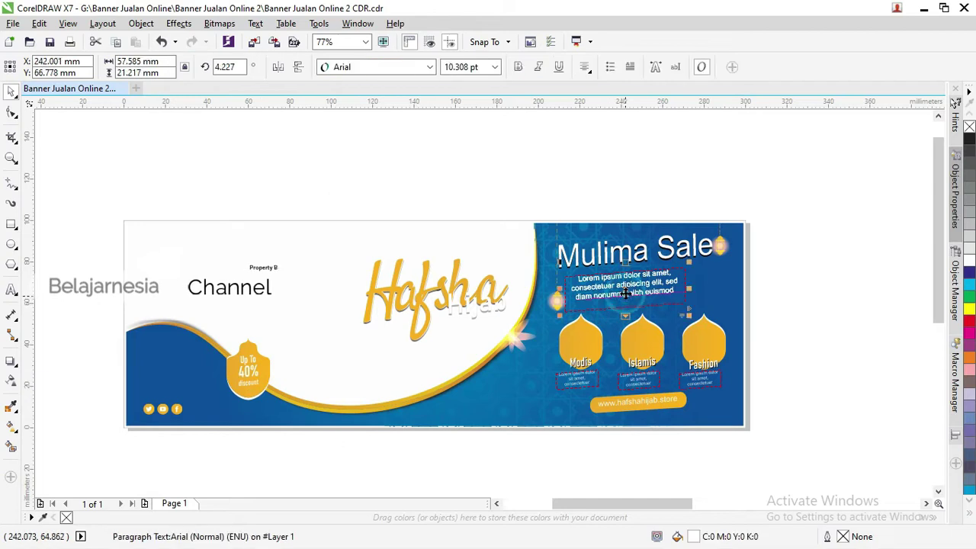
left_click(592, 263)
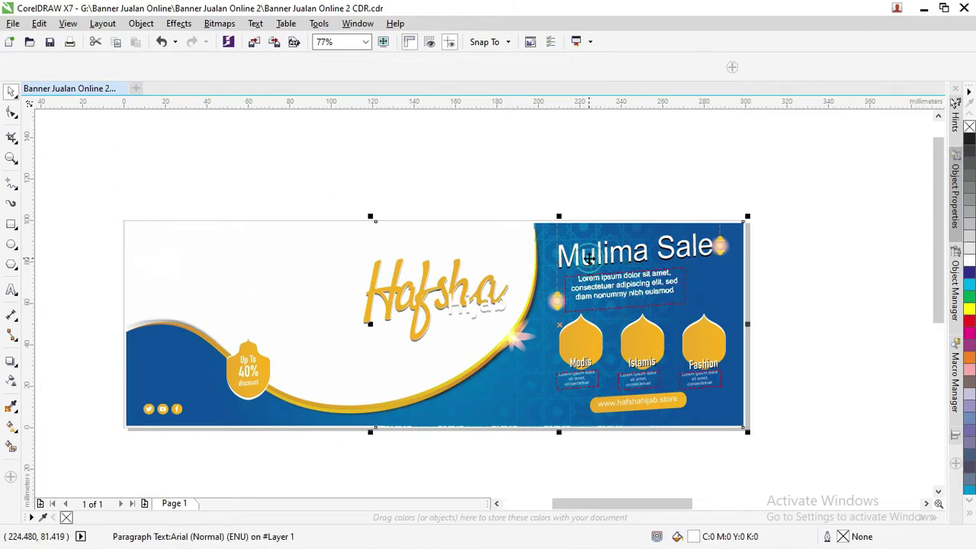
left_click(609, 257)
left_click(609, 258)
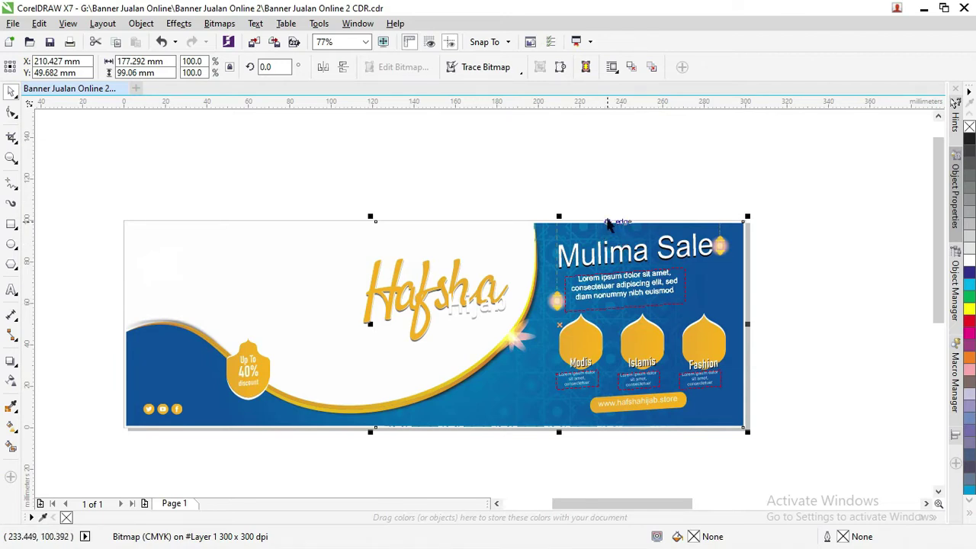
left_click(397, 286)
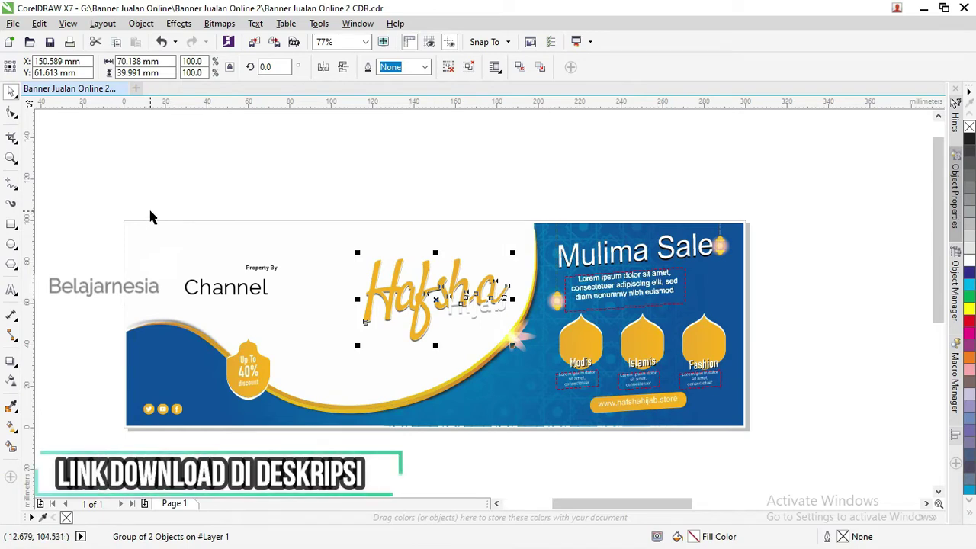
key("alt+Tab")
key("alt+Tab")
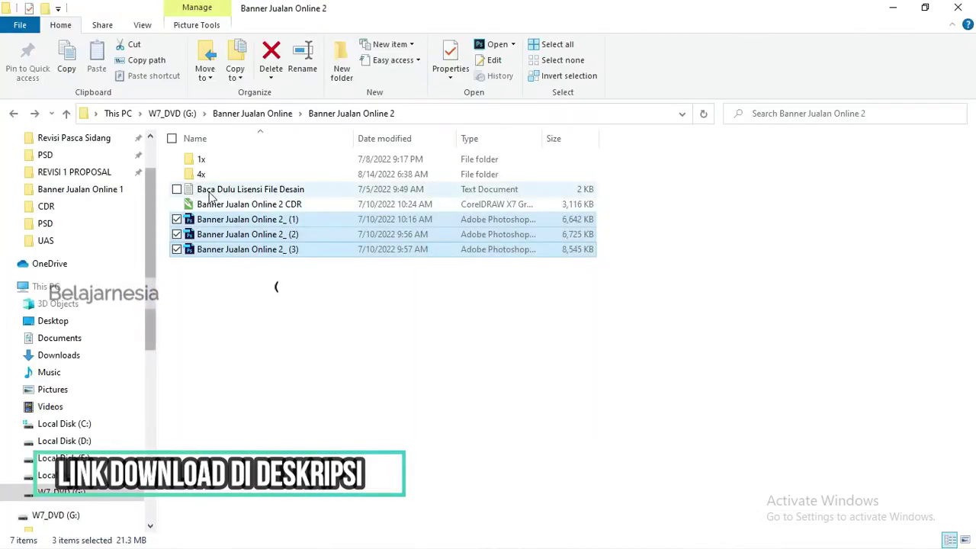
Step: Show the Model folder as large icons and drag the pink-hijab photo into CorelDRAW
left_click(247, 115)
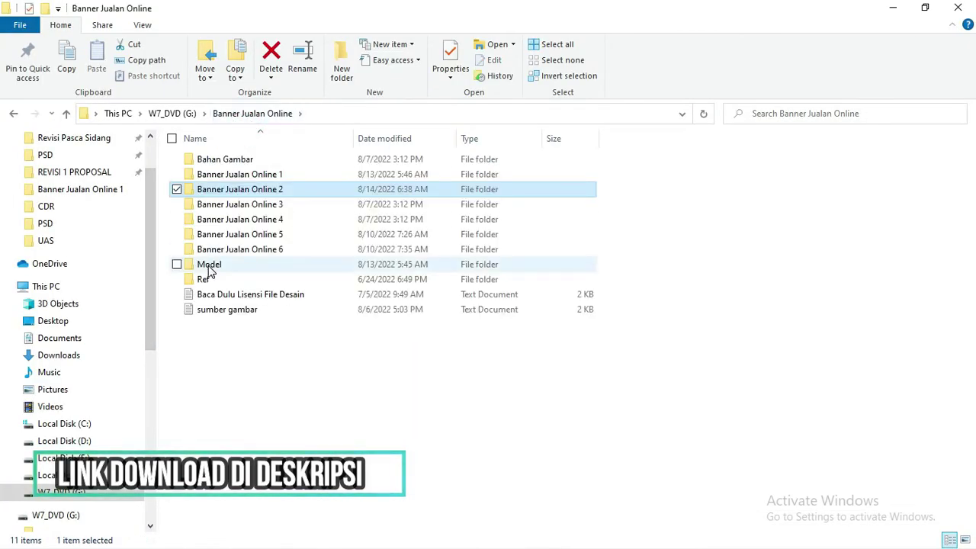
double_click(208, 263)
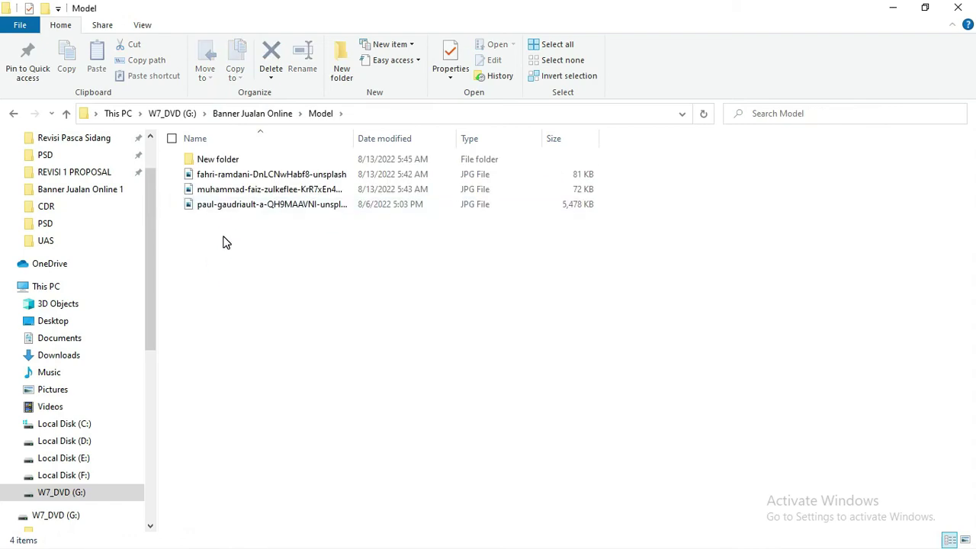
right_click(224, 237)
left_click(448, 266)
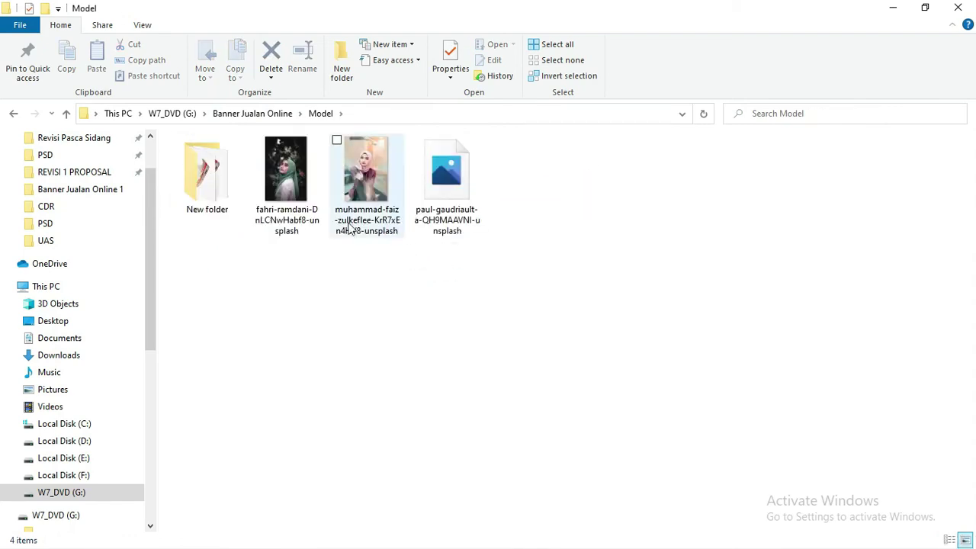
left_click(309, 206)
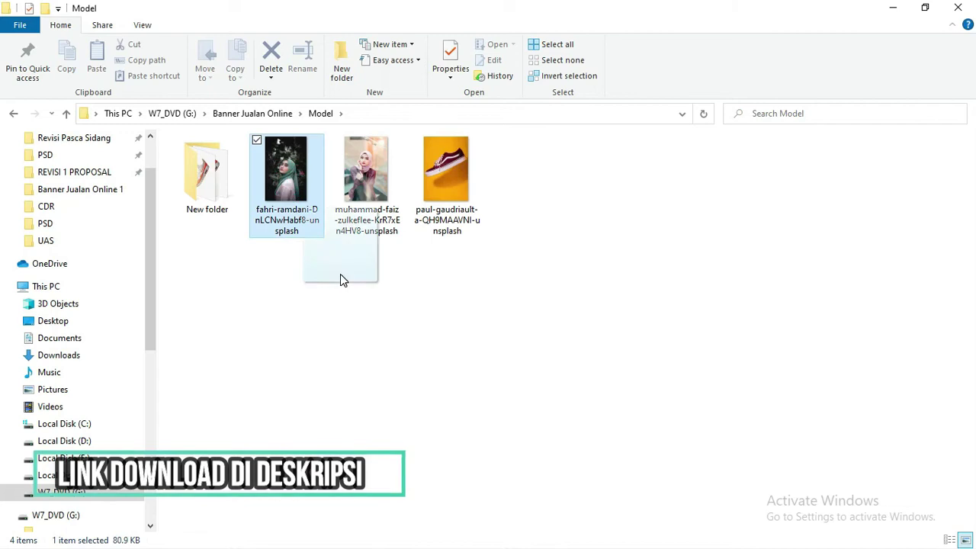
mouse_move(358, 214)
left_mouse_down()
mouse_move(383, 288)
mouse_move(352, 198)
left_mouse_up()
key("alt+Tab")
scroll(351, 198, "down", 2)
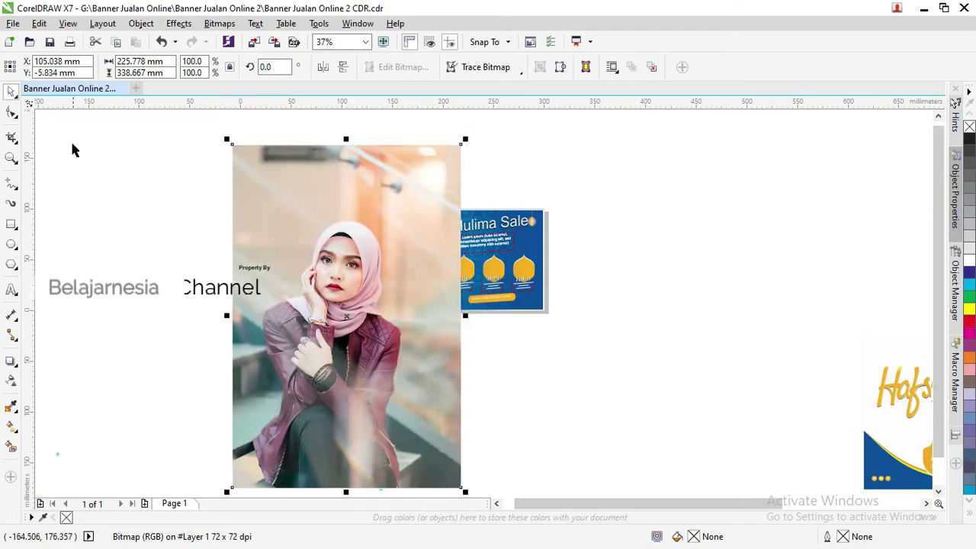
Step: Make the model photo 50% uniformly transparent and shrink it to about 87%
left_click(11, 379)
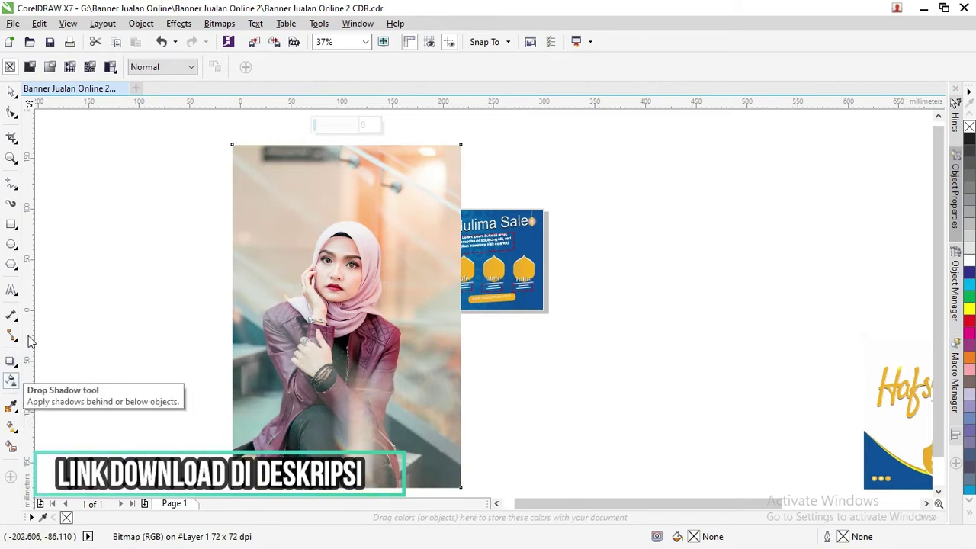
left_click(30, 68)
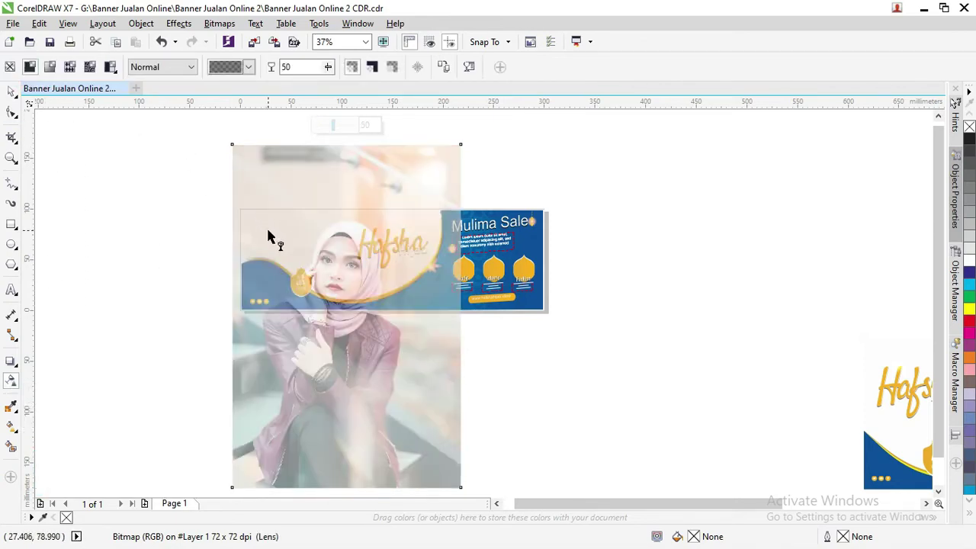
left_click(11, 91)
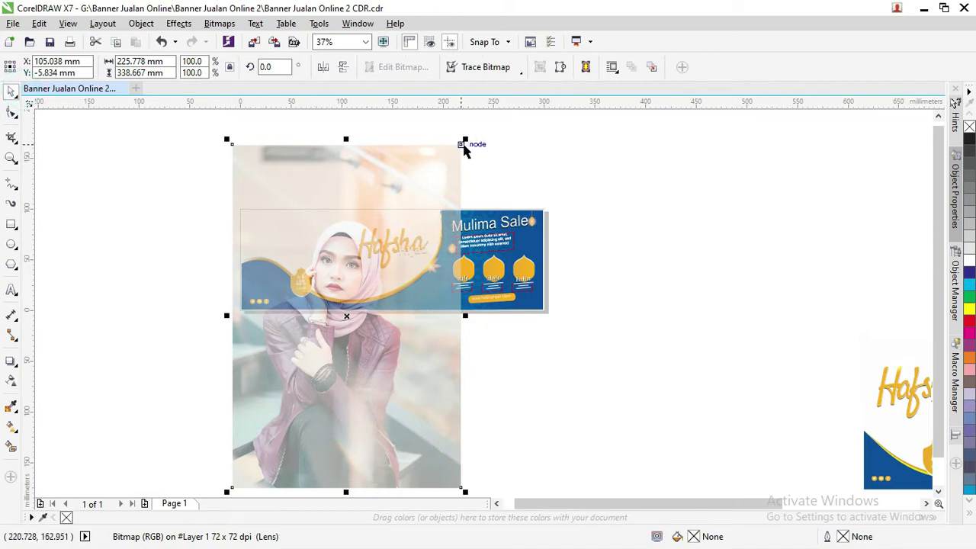
mouse_move(461, 144)
left_mouse_down()
mouse_move(436, 184)
mouse_move(444, 159)
left_mouse_up()
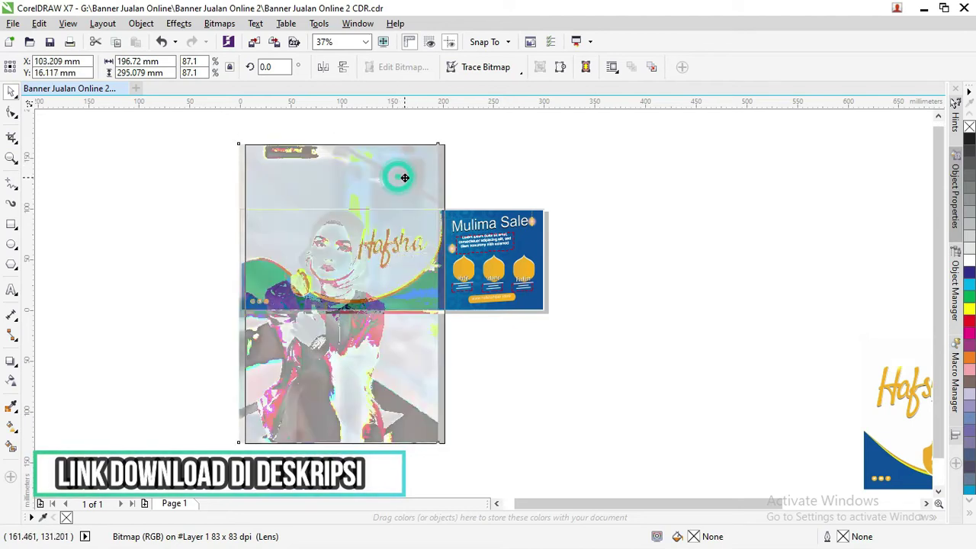
left_click_drag(398, 182, 399, 178)
Step: Nudge the model photo slightly right and enlarge it to 199.542 × 299.313 mm
left_click(400, 178)
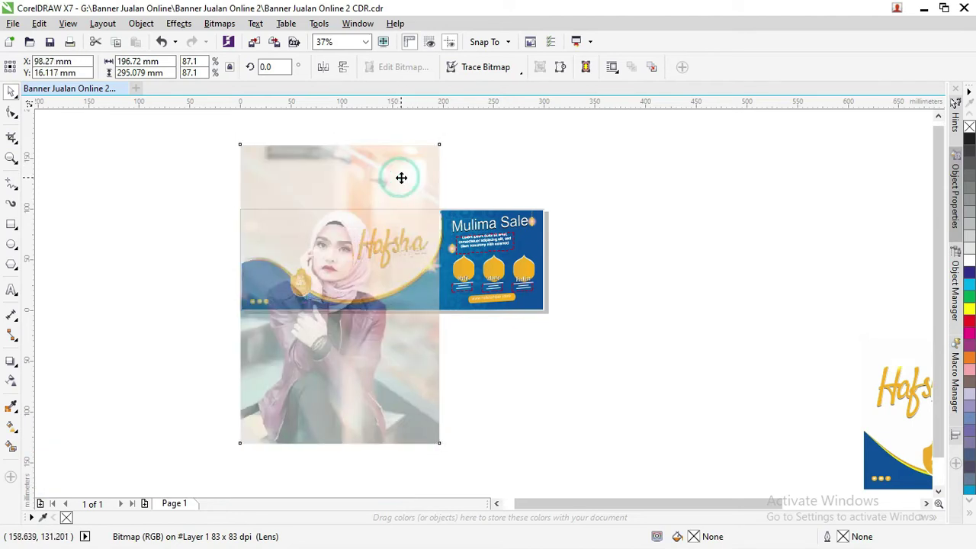
left_click(401, 179)
left_click(401, 179)
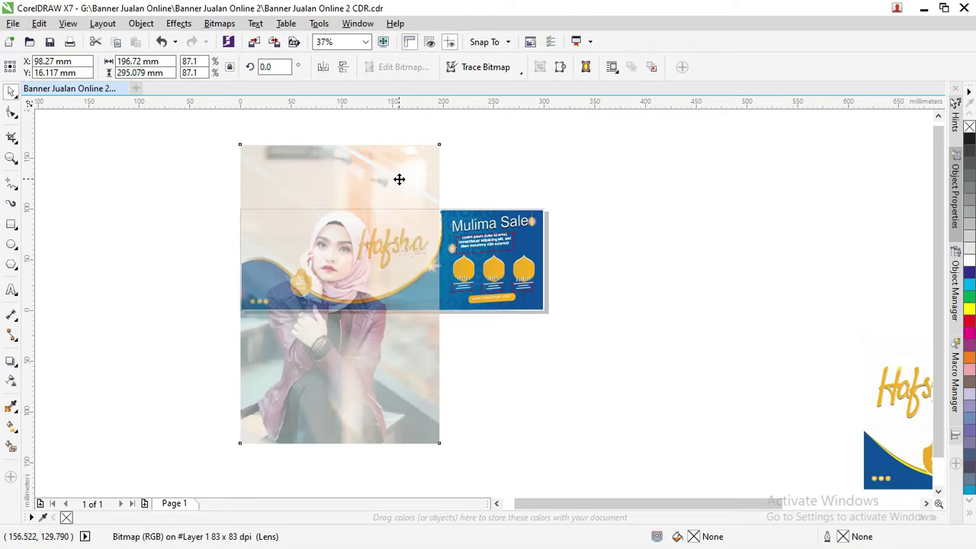
left_click(398, 183)
left_click(399, 181)
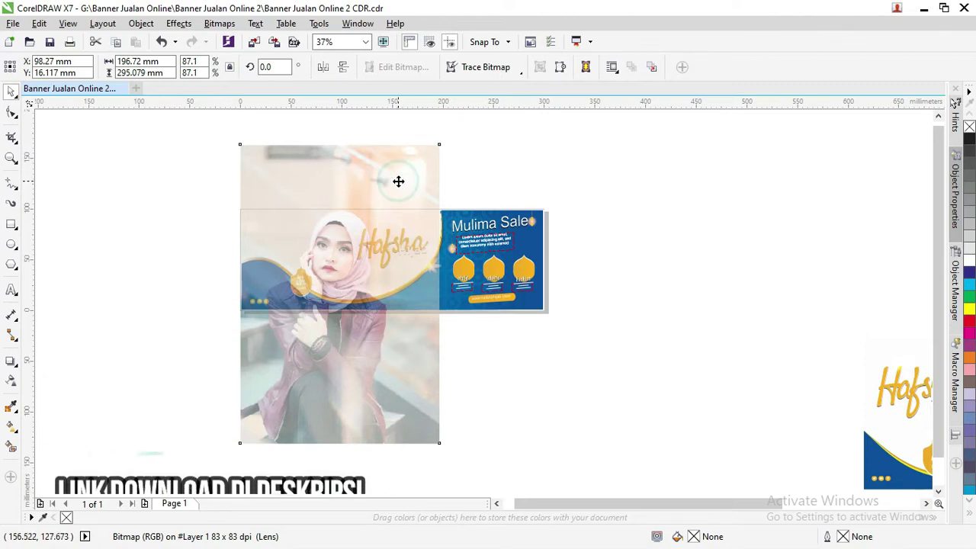
left_click_drag(400, 181, 403, 181)
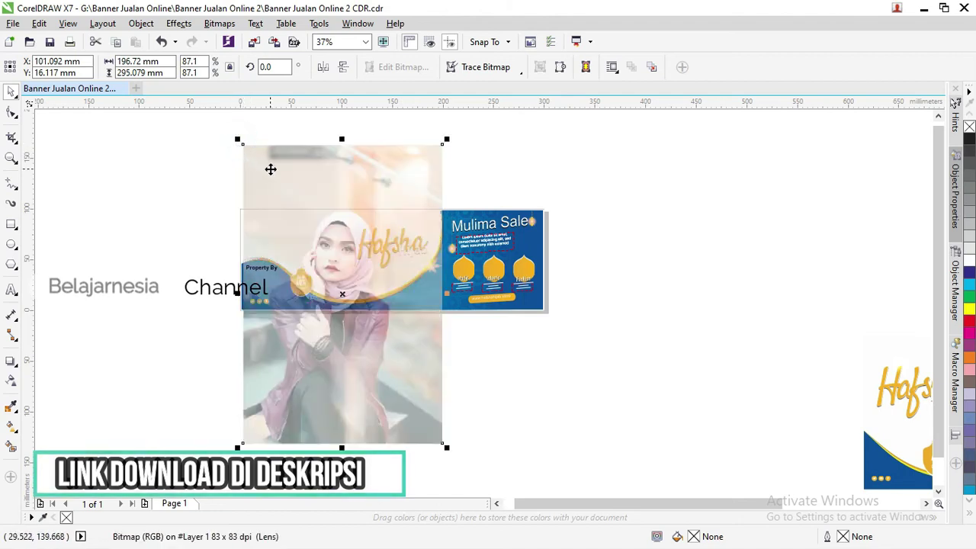
left_click_drag(236, 142, 232, 136)
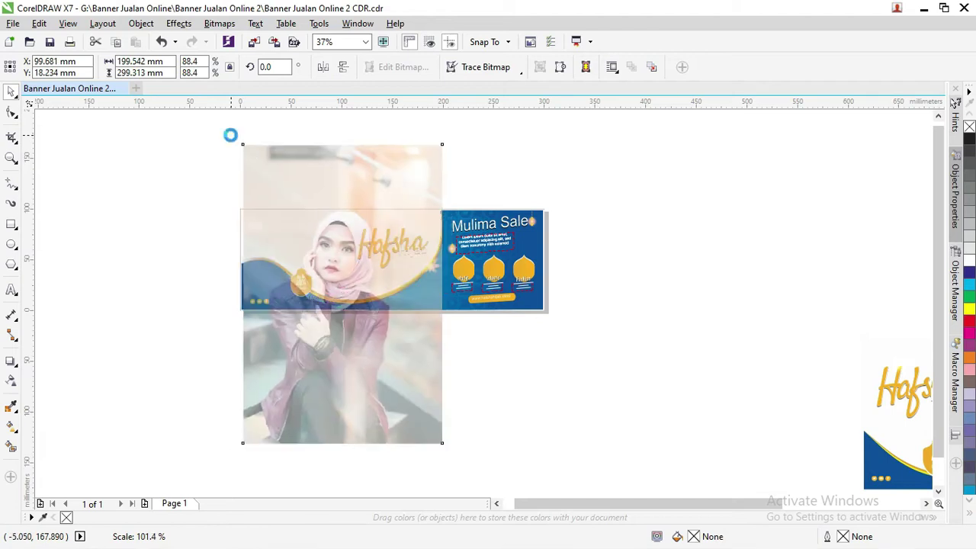
left_click_drag(269, 165, 270, 165)
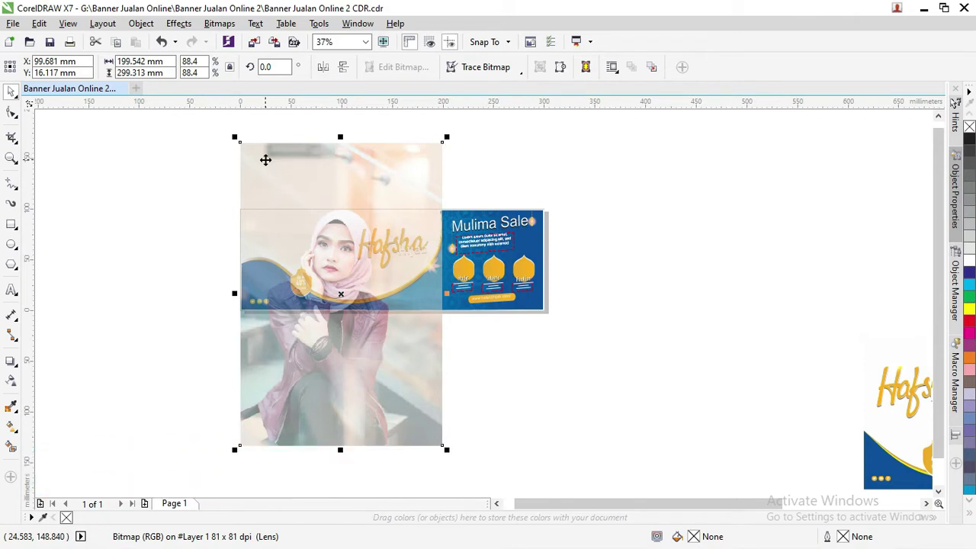
Step: Send the photo behind the banner, trying and undoing moves of the curved shapes
key("ctrl+Page_Down")
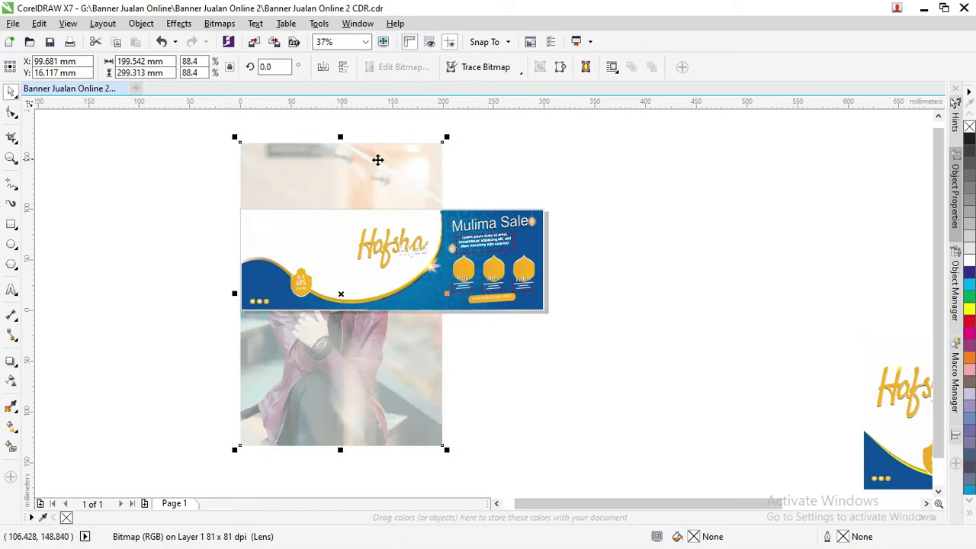
left_click(541, 207)
left_click(330, 228)
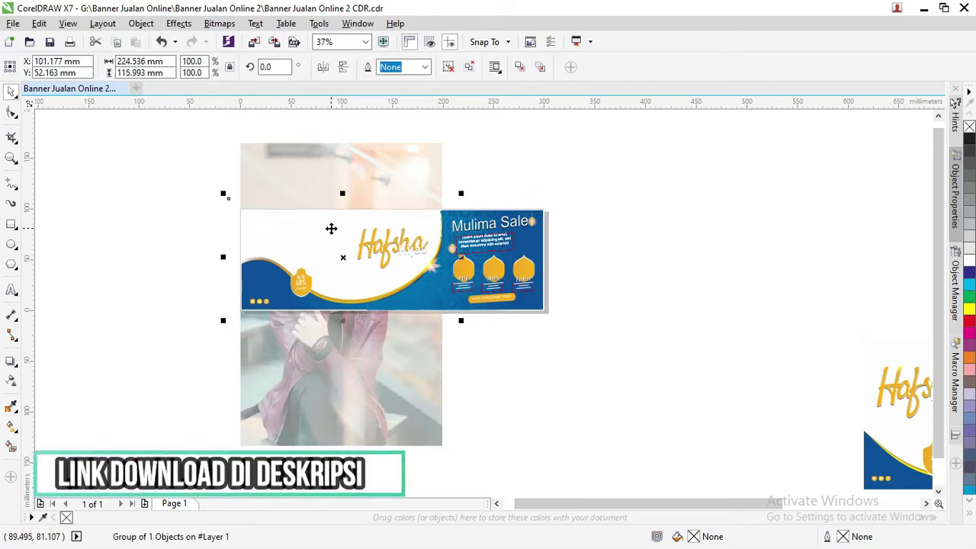
left_click_drag(330, 228, 318, 227)
key("ctrl+z")
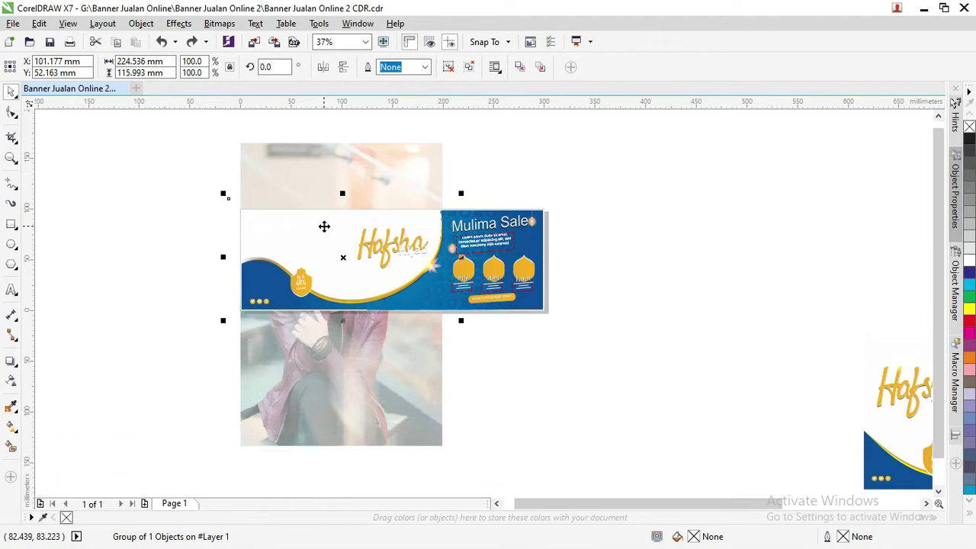
left_click_drag(324, 227, 314, 246)
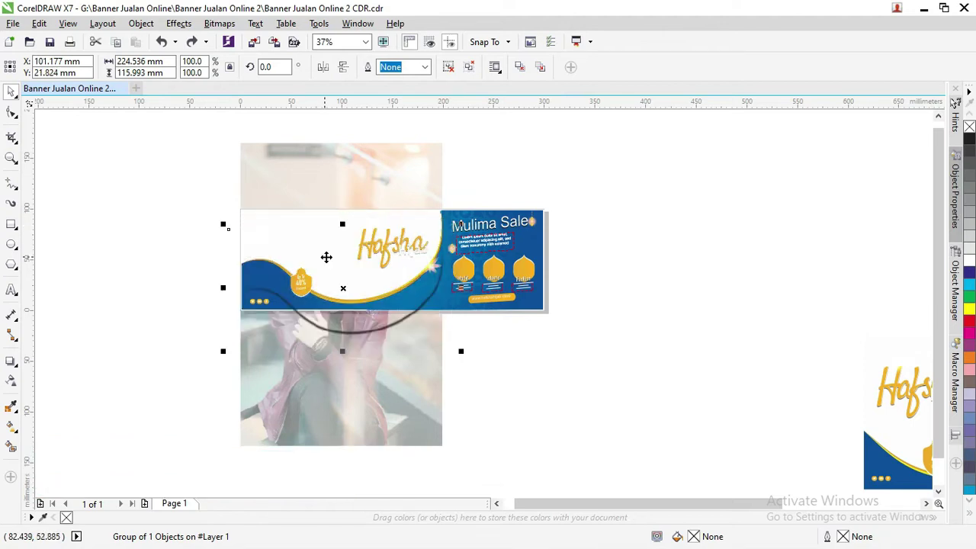
left_click(303, 222)
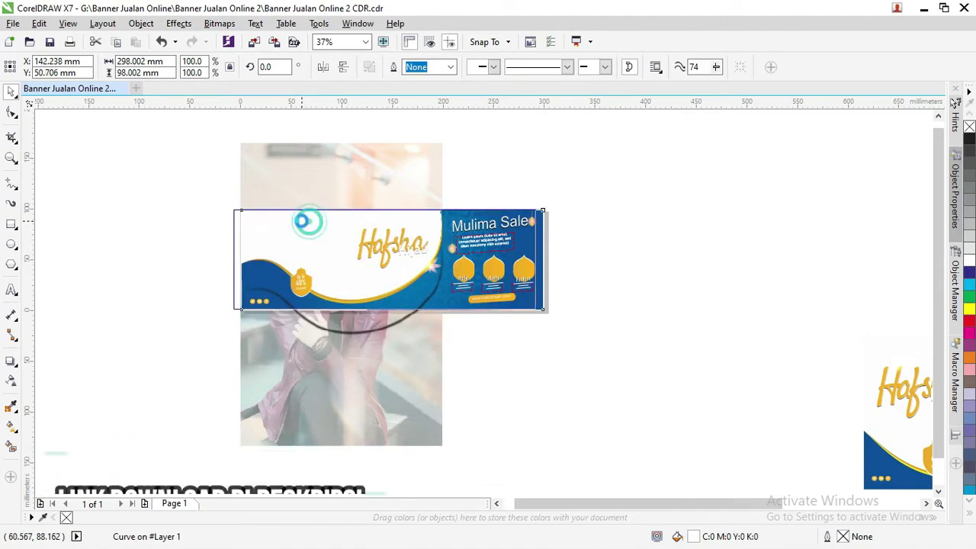
key("ctrl+z")
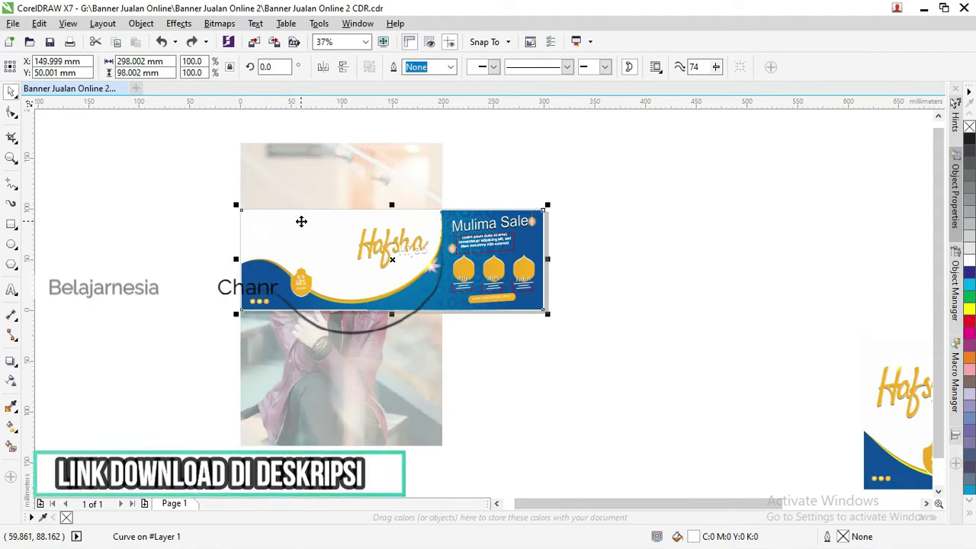
left_click(300, 226)
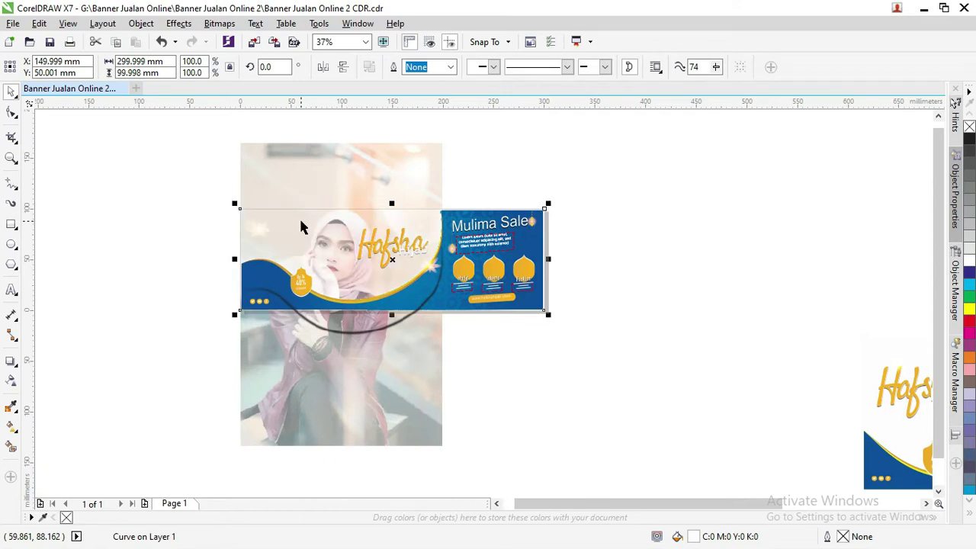
left_click(448, 160)
left_click(378, 162)
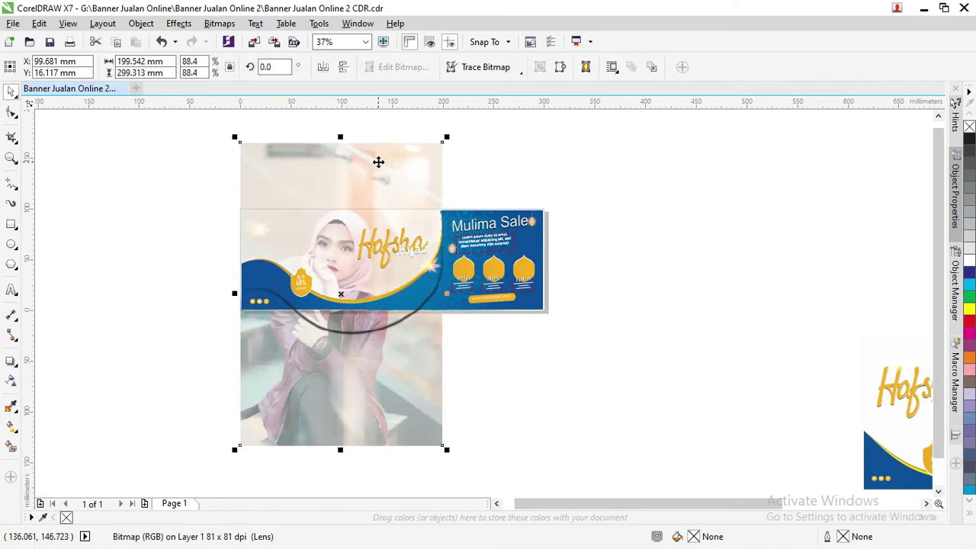
Step: Clear the photo's transparency and drag its bottom nodes up, trimming it to 99.0 mm tall
left_click(11, 376)
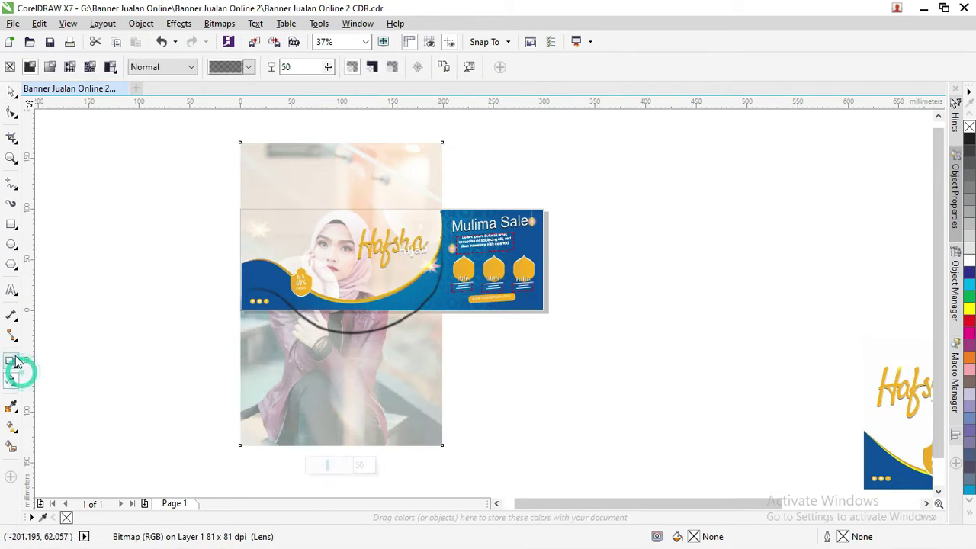
left_click(10, 68)
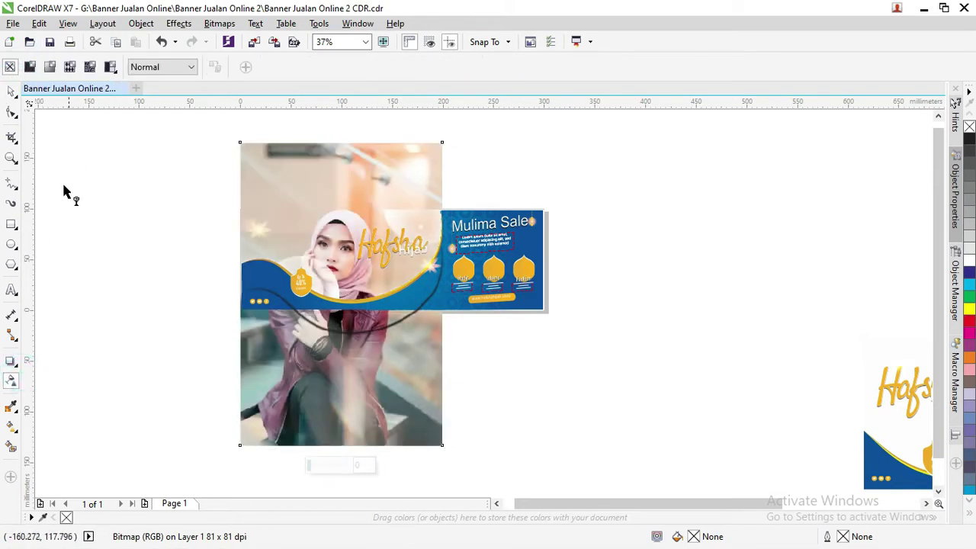
left_click(11, 114)
mouse_move(205, 125)
left_mouse_down()
mouse_move(448, 154)
mouse_move(442, 214)
left_mouse_up()
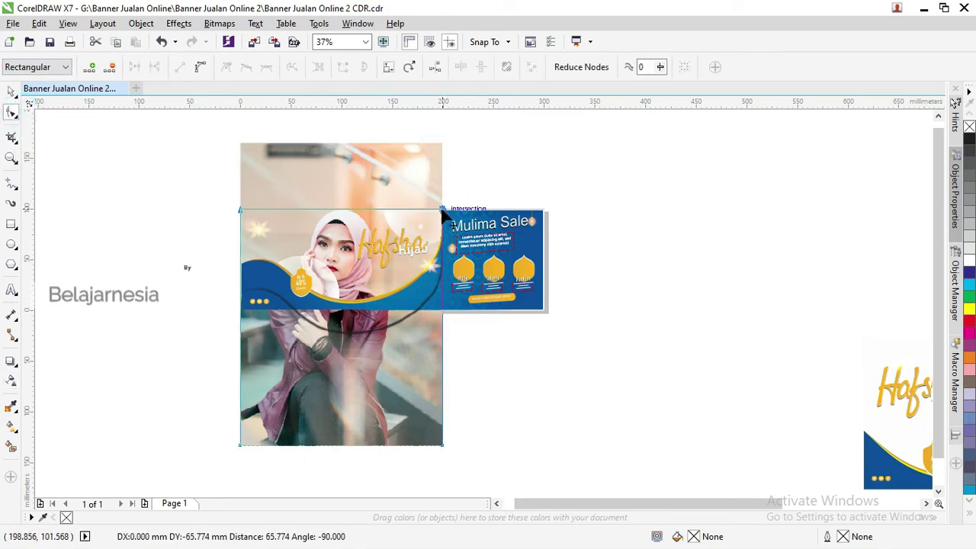
left_click_drag(501, 466, 200, 419)
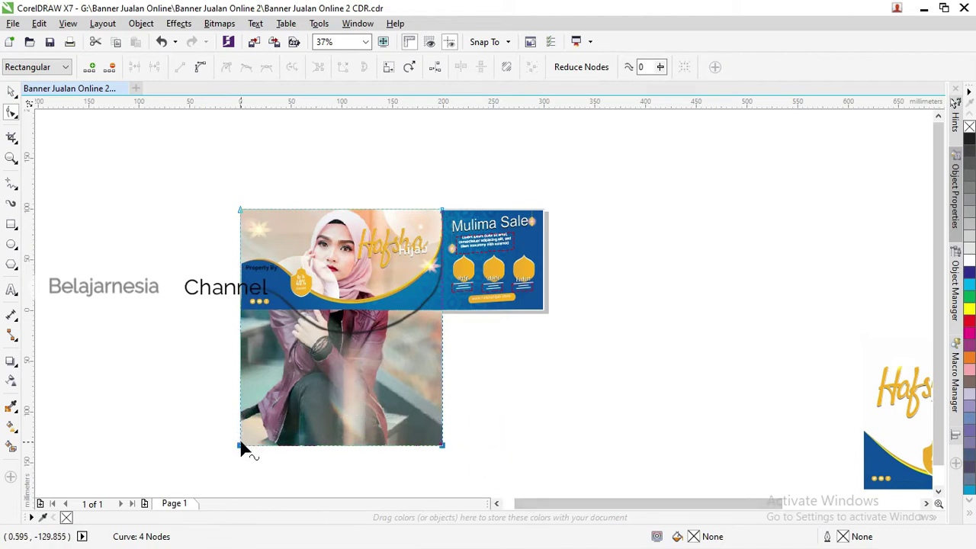
left_click_drag(241, 448, 242, 309)
Step: Raise the dark curved shadow shape into the banner, just beneath the gold wave
left_click(12, 92)
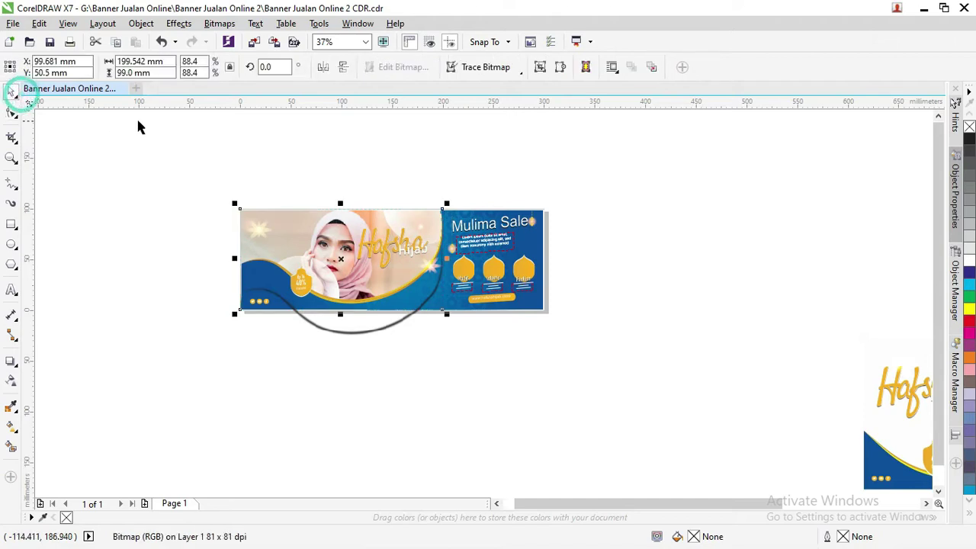
left_click(141, 122)
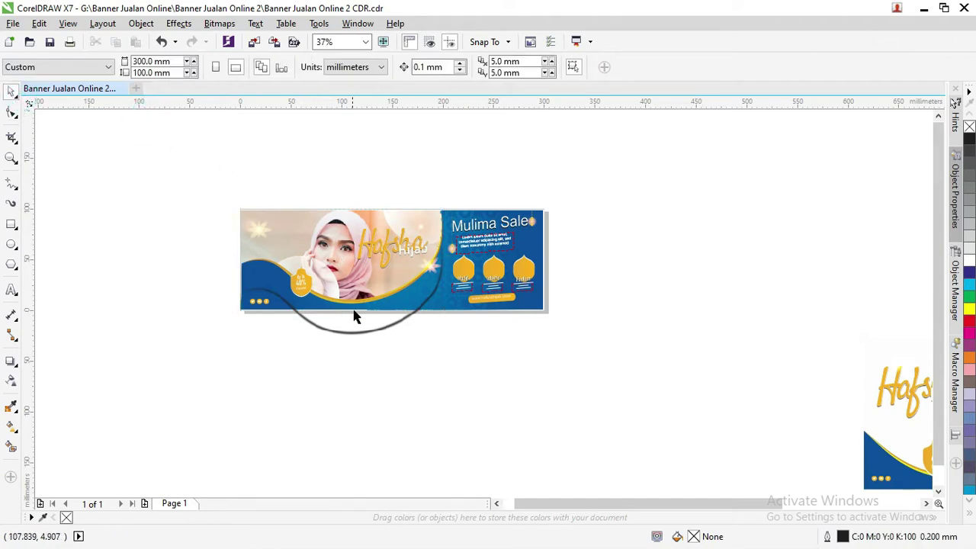
left_click(359, 333)
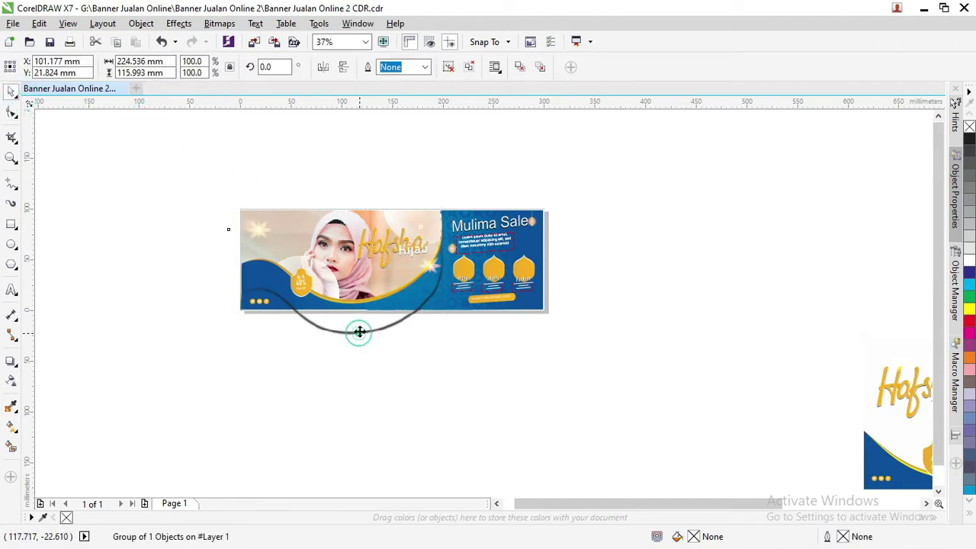
left_click_drag(359, 333, 358, 315)
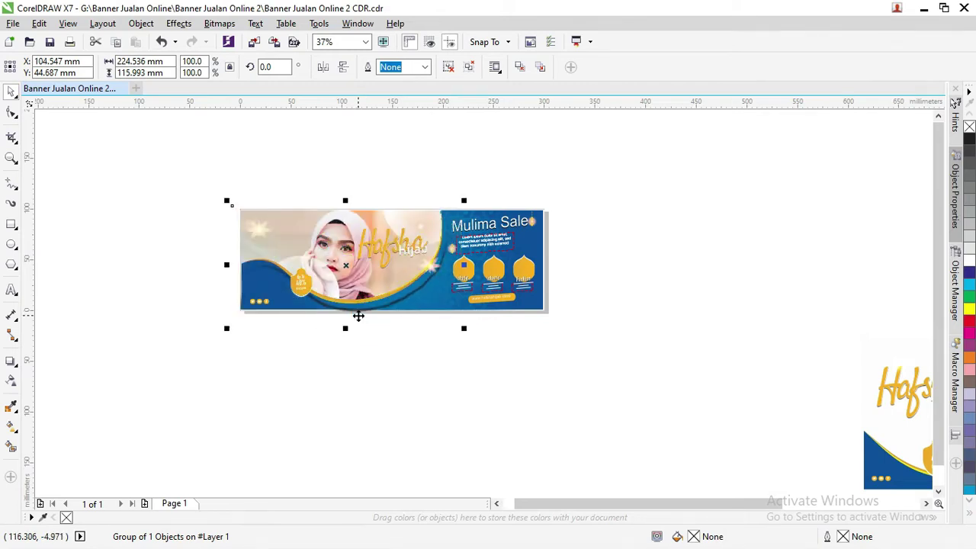
scroll(359, 315, "up", 2)
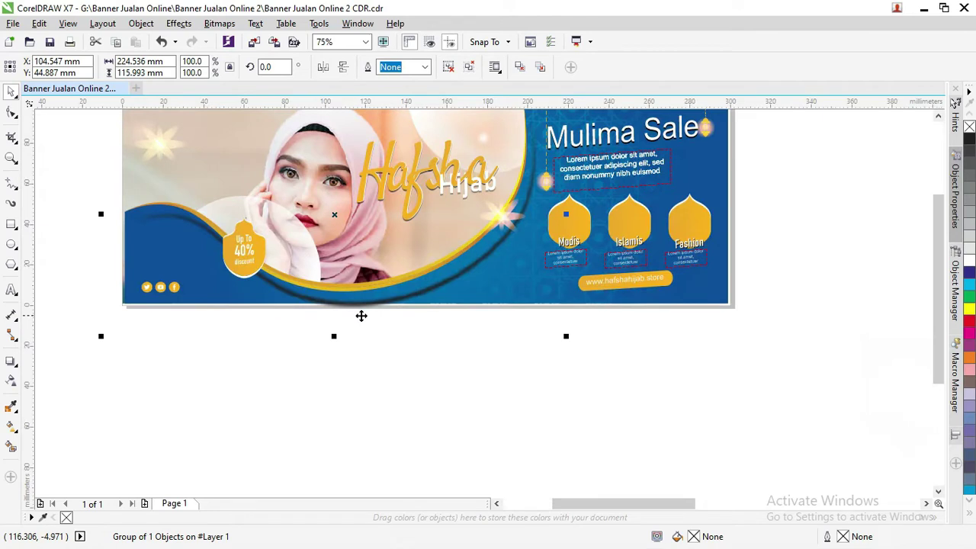
left_click_drag(370, 305, 368, 299)
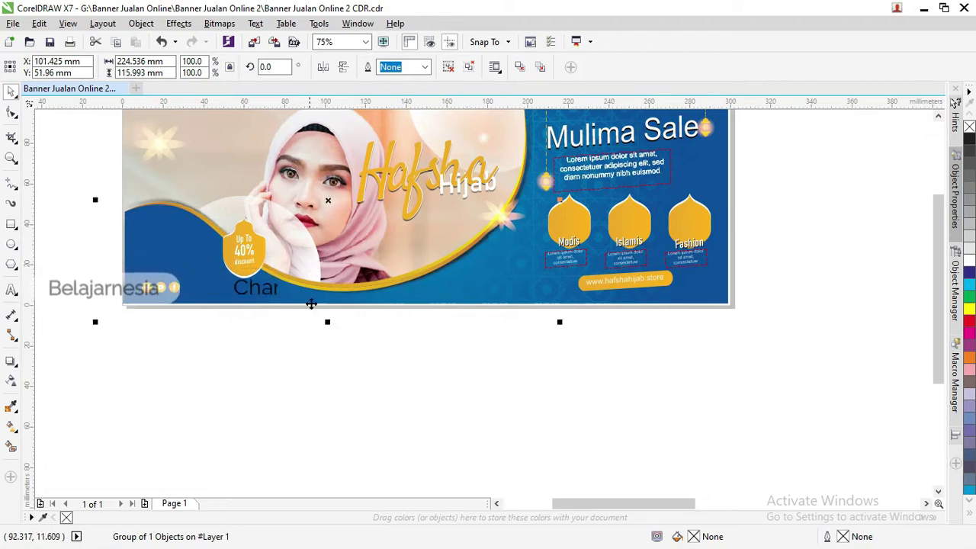
left_click(327, 336)
scroll(279, 285, "down", 2)
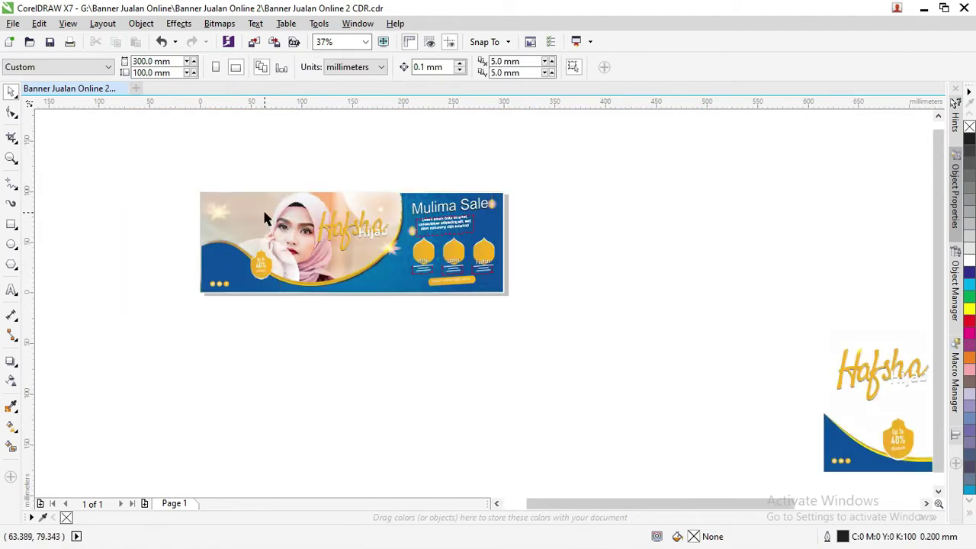
Step: Check the Islamis and Mulima Sale groups, then drag the green-hijab photo in from File Explorer
left_click(17, 371)
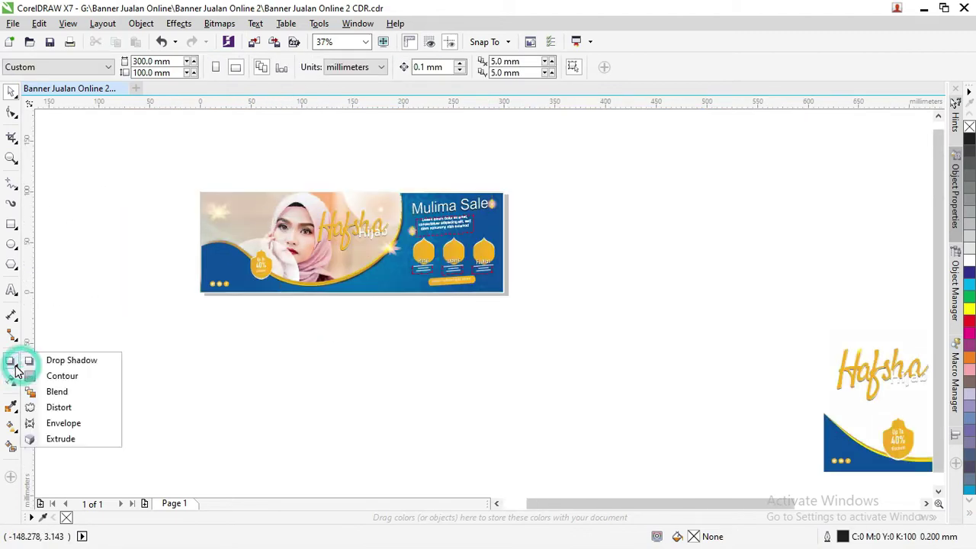
left_click(449, 364)
scroll(474, 265, "up", 2)
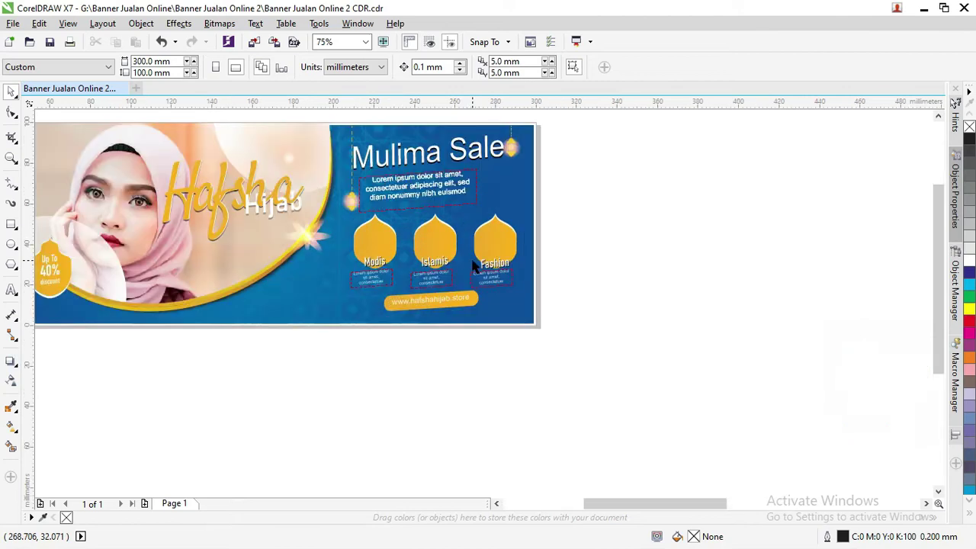
left_click(445, 248)
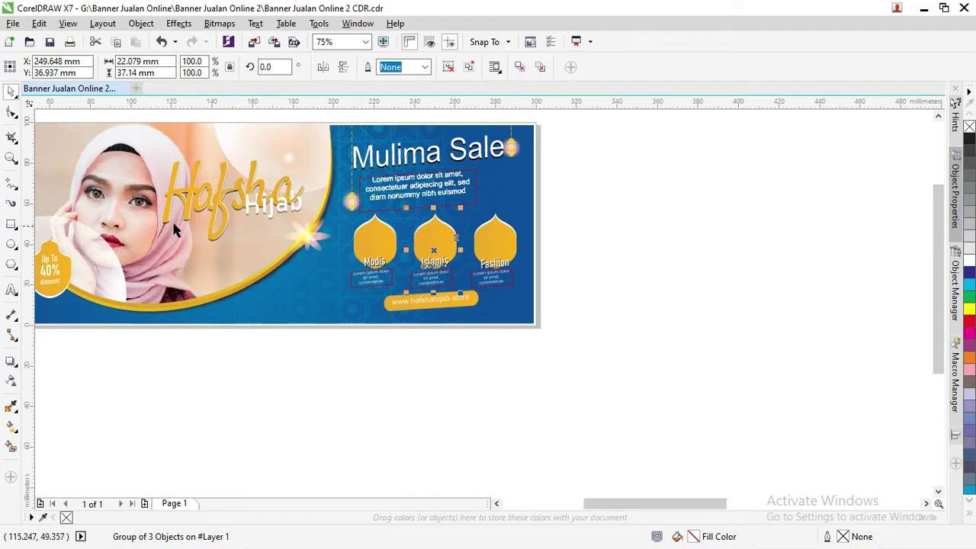
left_click(379, 158)
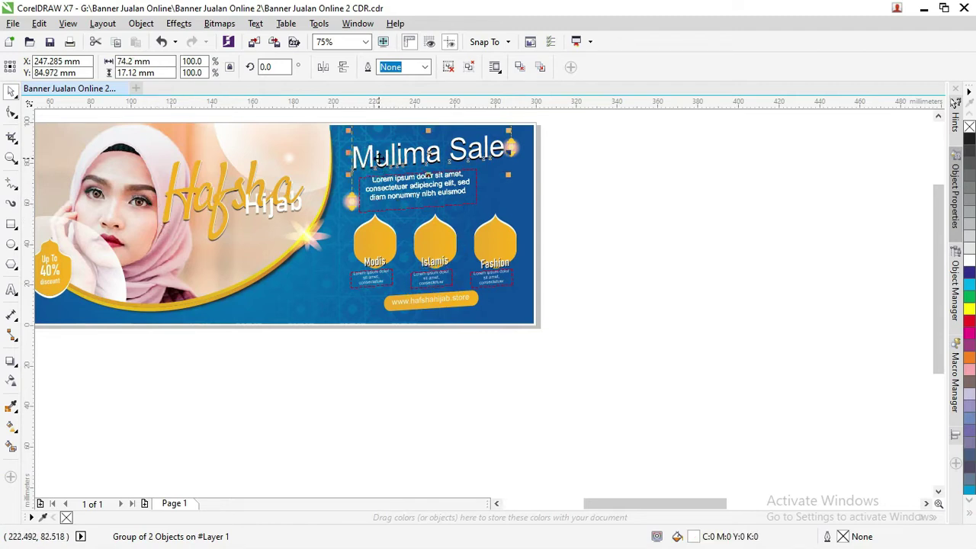
key("alt+Tab")
left_click_drag(308, 186, 673, 221)
Step: Shrink the green-hijab photo to about a third and place it beside the Fashion shape
scroll(602, 214, "down", 2)
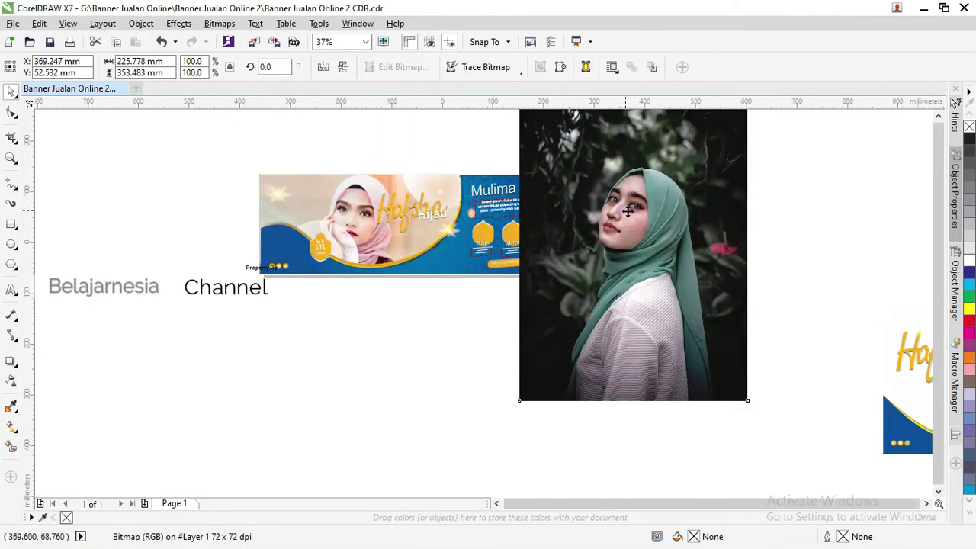
scroll(627, 211, "down", 2)
left_click_drag(690, 126, 608, 250)
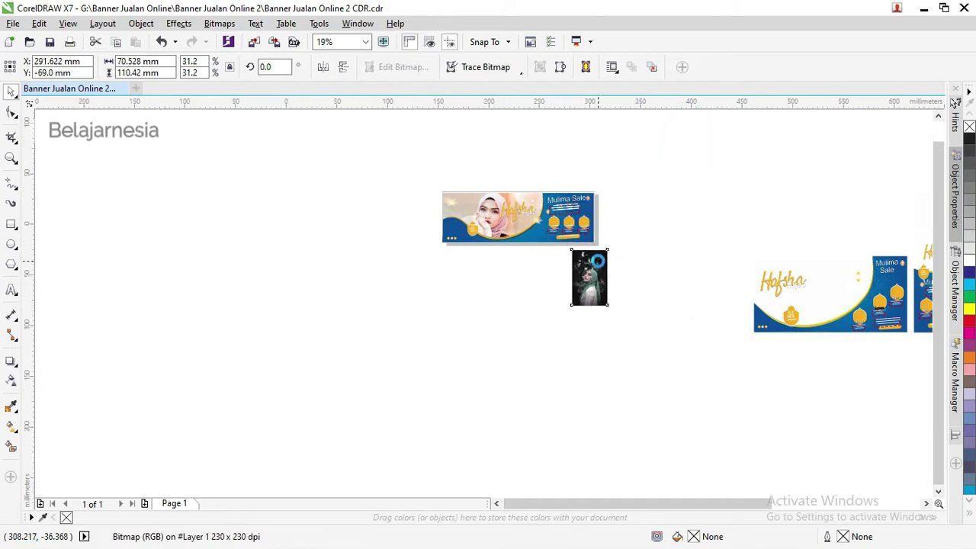
scroll(598, 261, "up", 4)
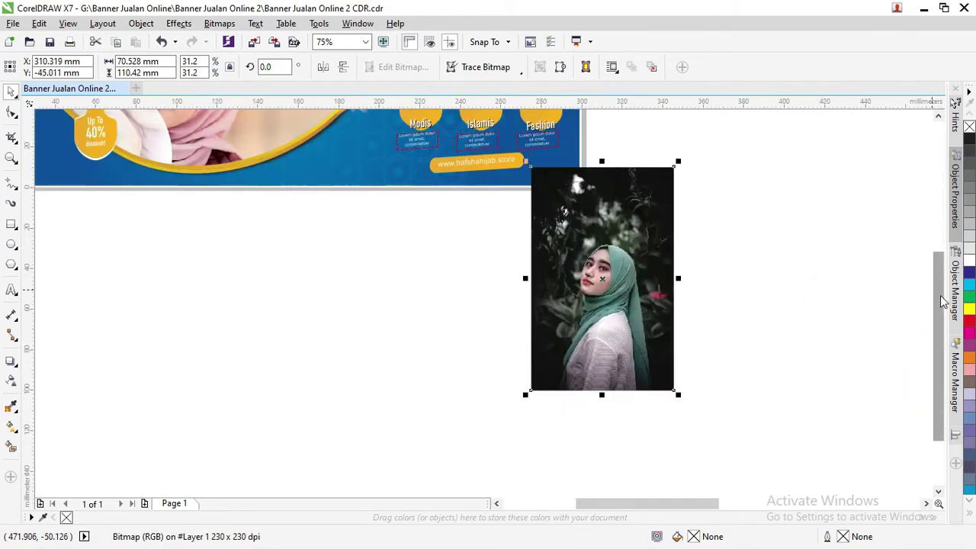
left_click_drag(938, 346, 938, 312)
left_click_drag(633, 305, 671, 204)
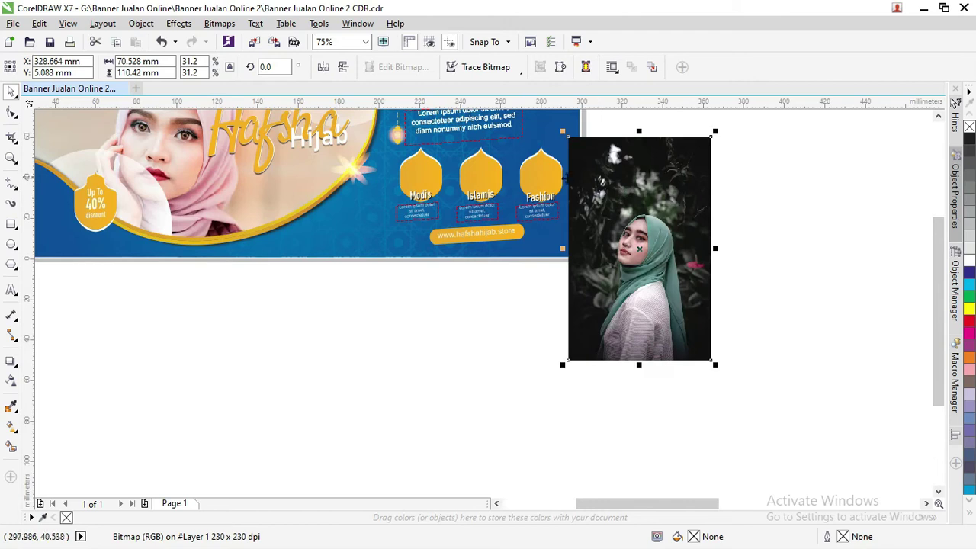
Step: Ungroup the Fashion group and PowerClip the green-hijab photo inside the Fashion shape
left_click(549, 180)
right_click(549, 179)
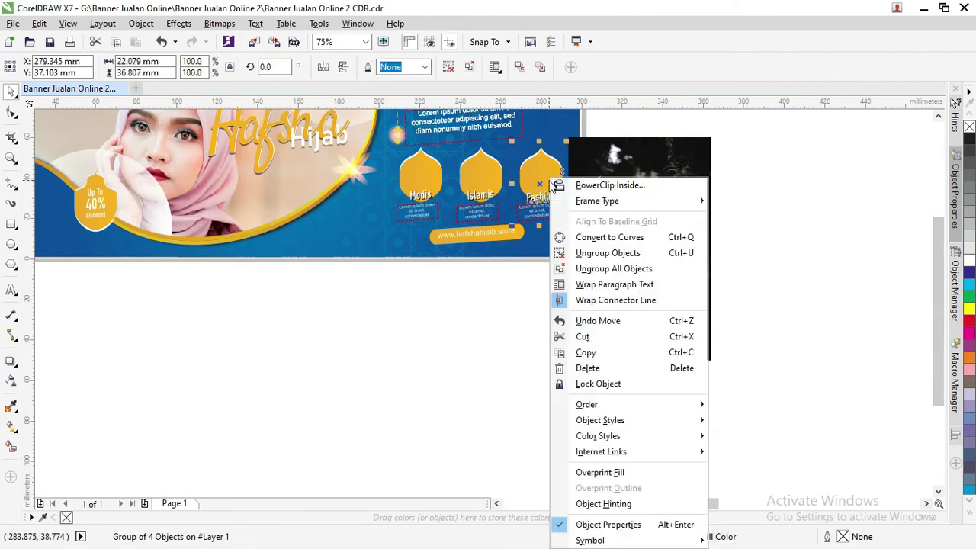
left_click(588, 268)
left_click(518, 294)
left_click(624, 214)
right_click(624, 215)
left_click(656, 167)
left_click(538, 169)
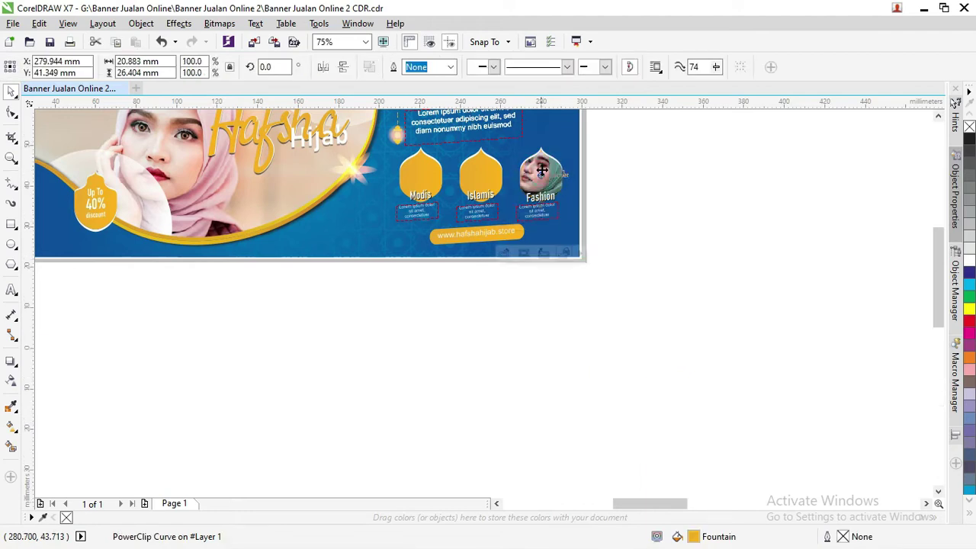
Step: Fit the clipped photo to fill the Fashion frame proportionally, then switch to Photoshop
scroll(541, 171, "up", 1)
scroll(541, 171, "up", 1)
right_click(543, 175)
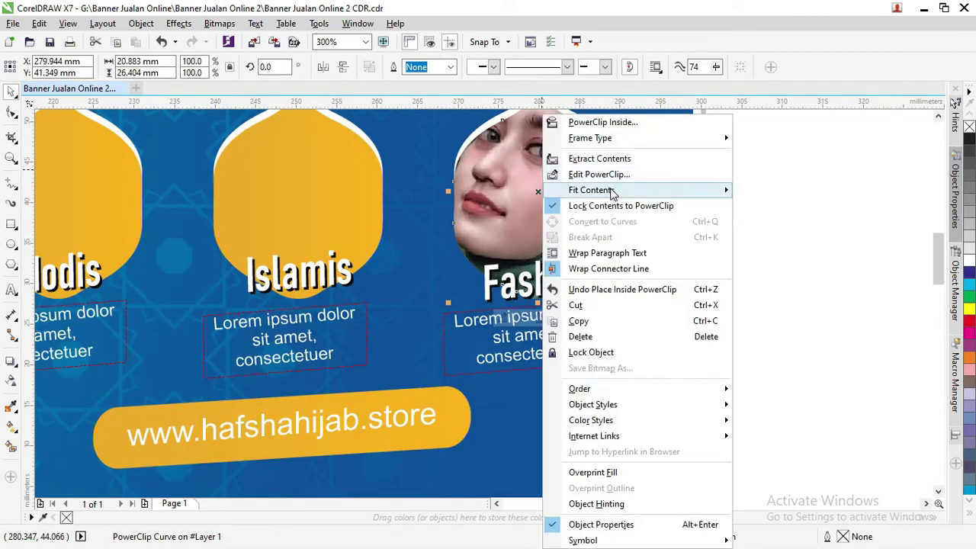
left_click(610, 189)
mouse_move(591, 190)
left_click(773, 225)
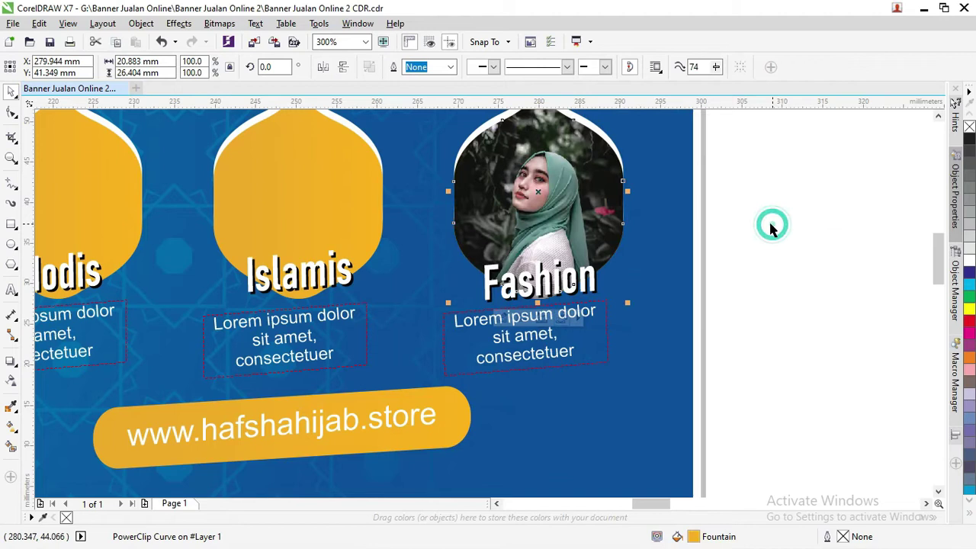
scroll(750, 206, "down", 1)
scroll(638, 191, "down", 2)
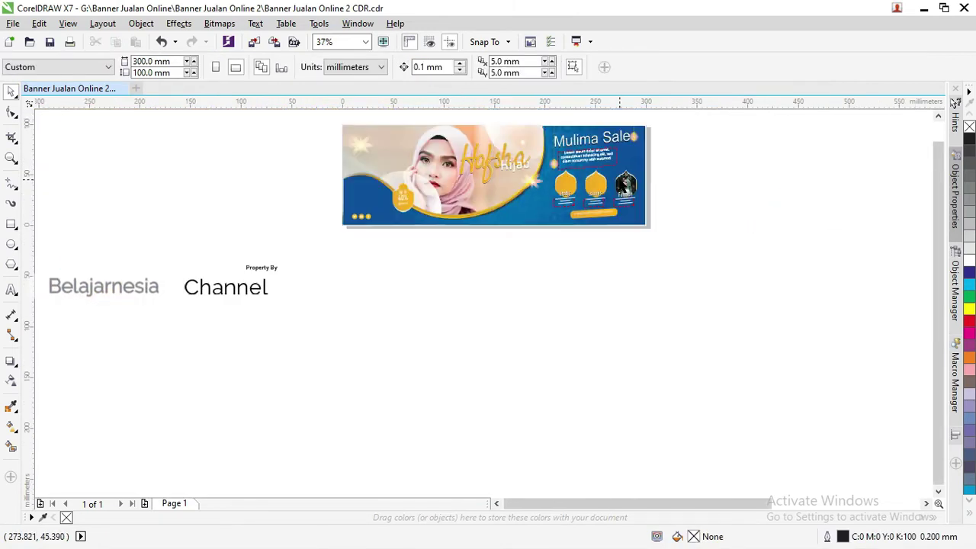
scroll(602, 162, "up", 1)
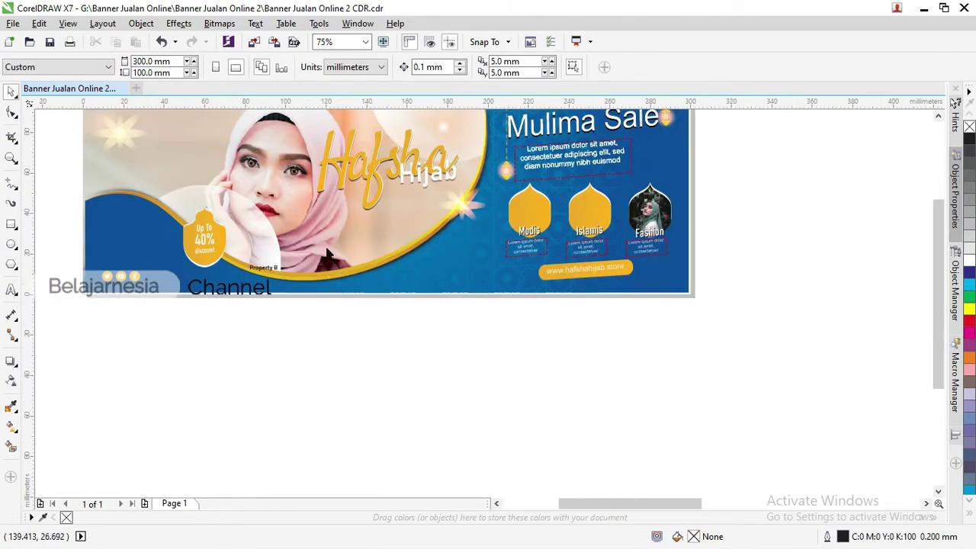
left_click(555, 270)
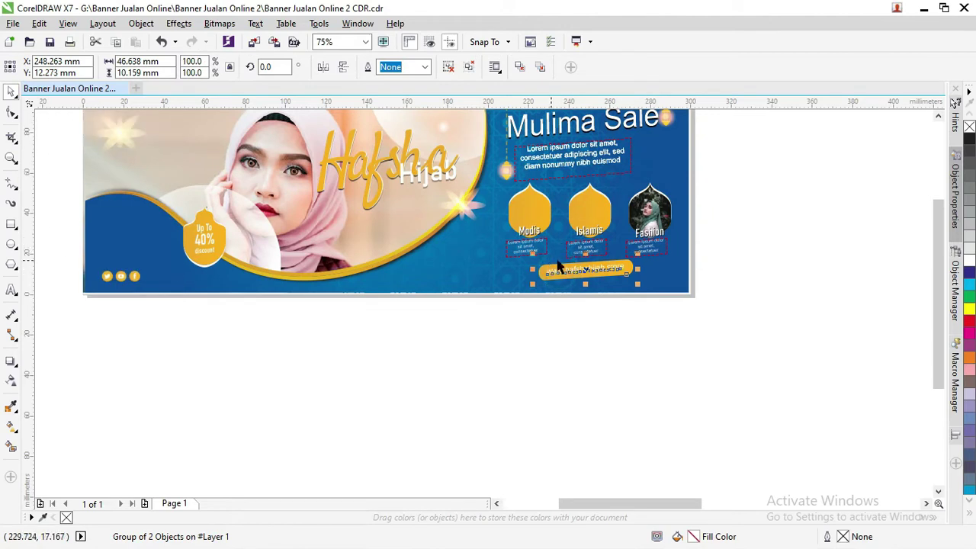
scroll(415, 221, "down", 1)
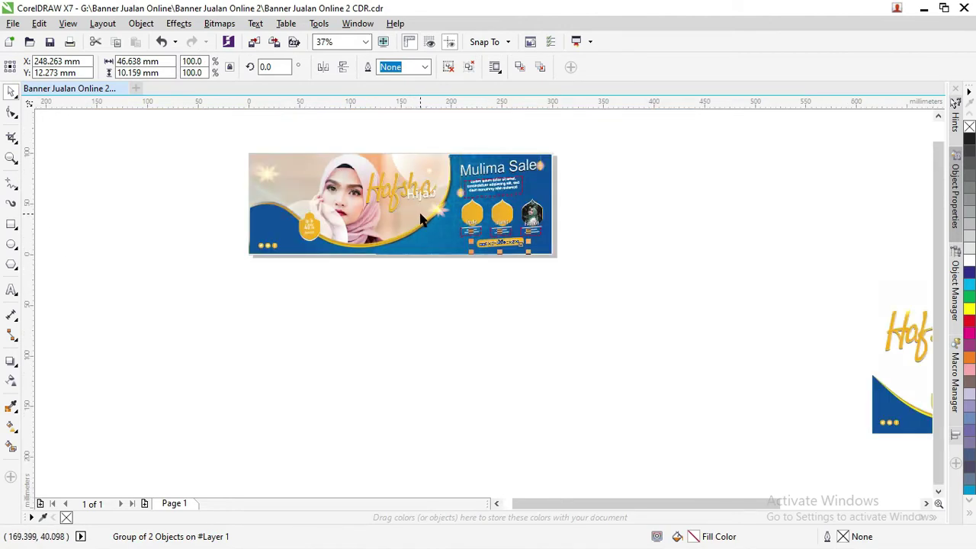
key("alt+Tab")
key("alt+Tab")
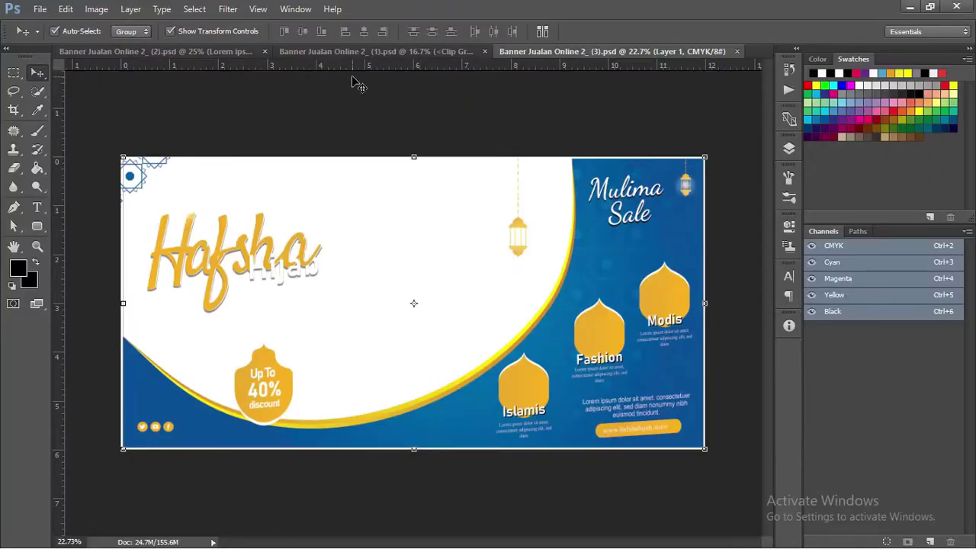
Step: Look through the banner documents, return to the vertical banner, and select its full-height background rectangle
left_click(328, 51)
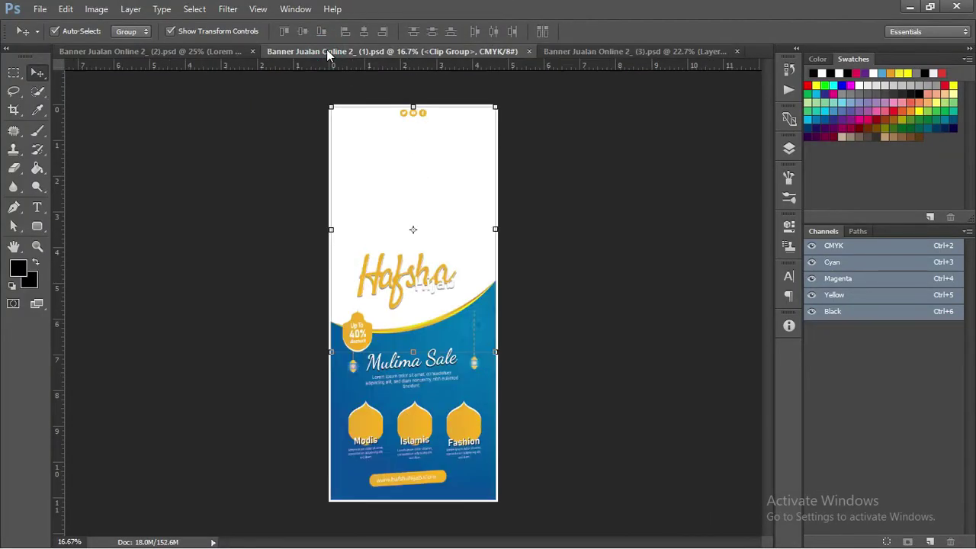
left_click(225, 51)
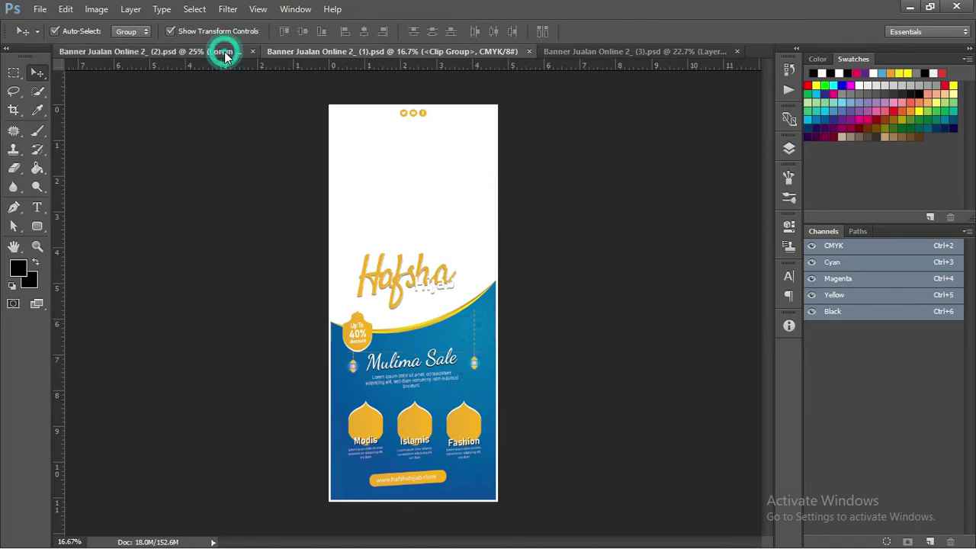
left_click(676, 51)
left_click(584, 151)
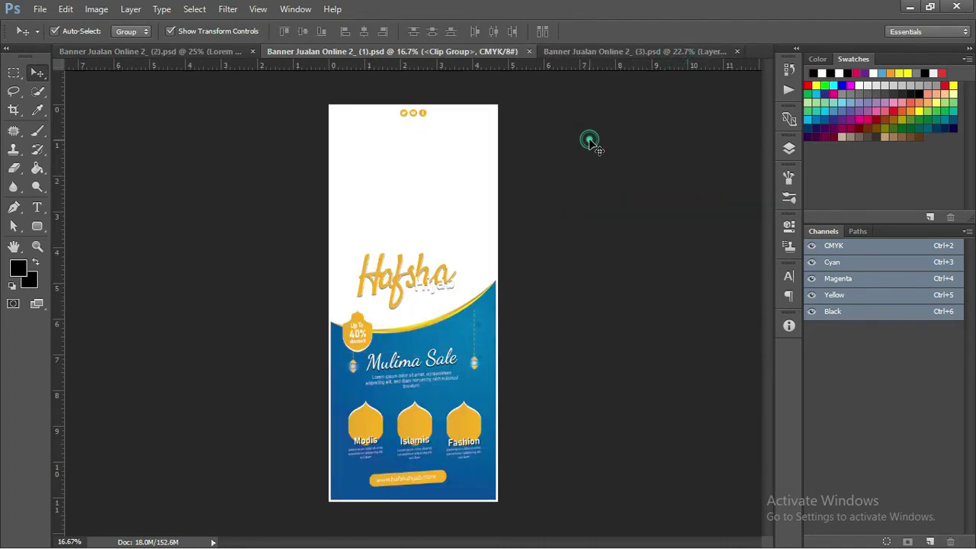
left_click(462, 144)
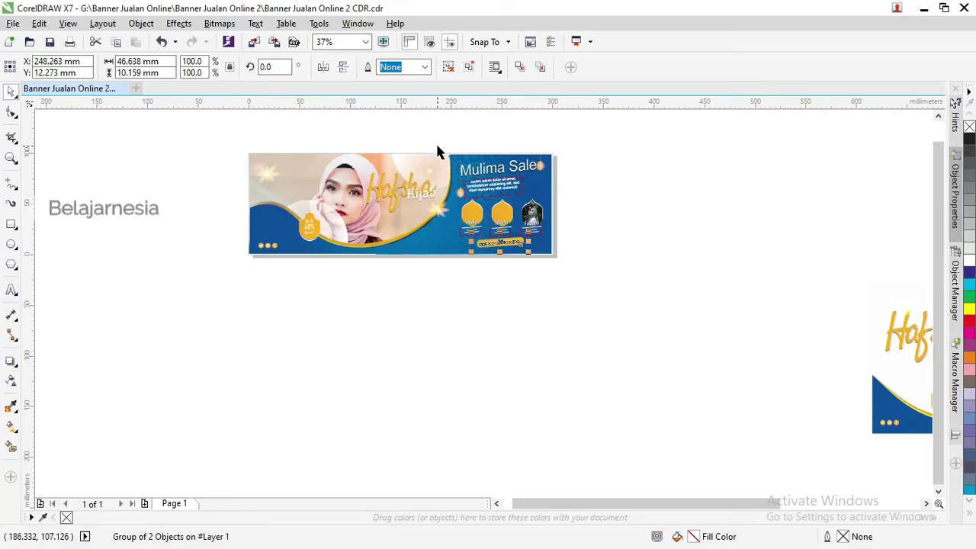
key("alt+Tab")
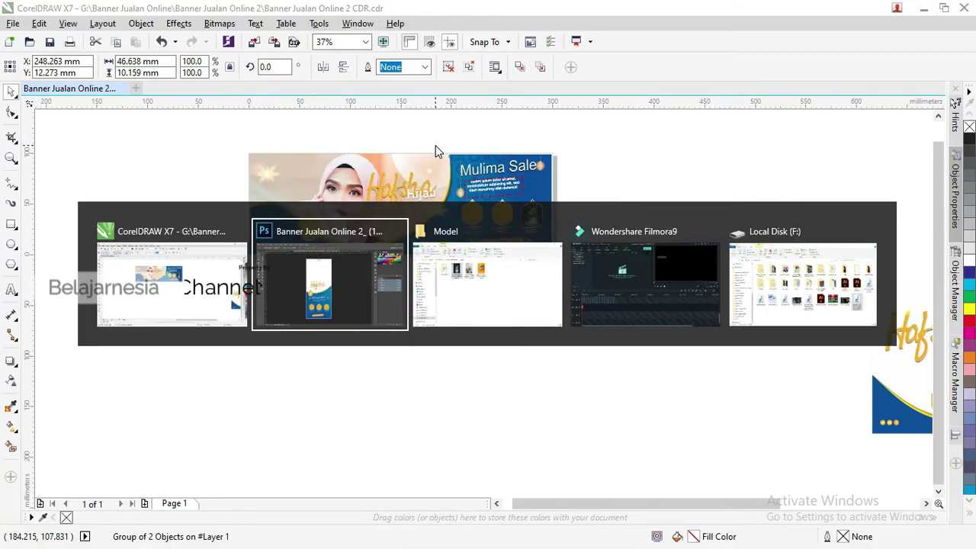
Step: Paste the blue geometric pattern bitmap in CorelDRAW and place it below the banner's right end
key("alt+Tab")
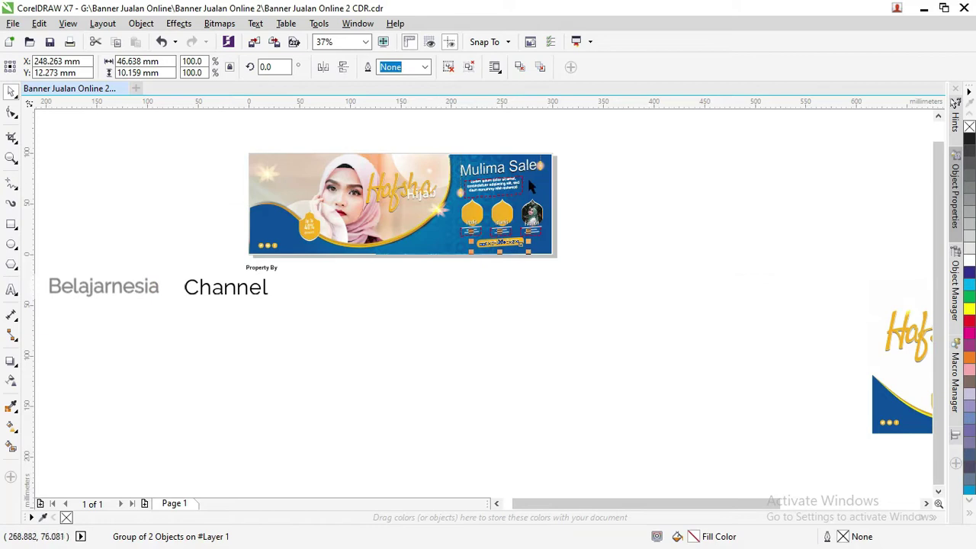
key("ctrl+v")
left_click_drag(531, 187, 619, 239)
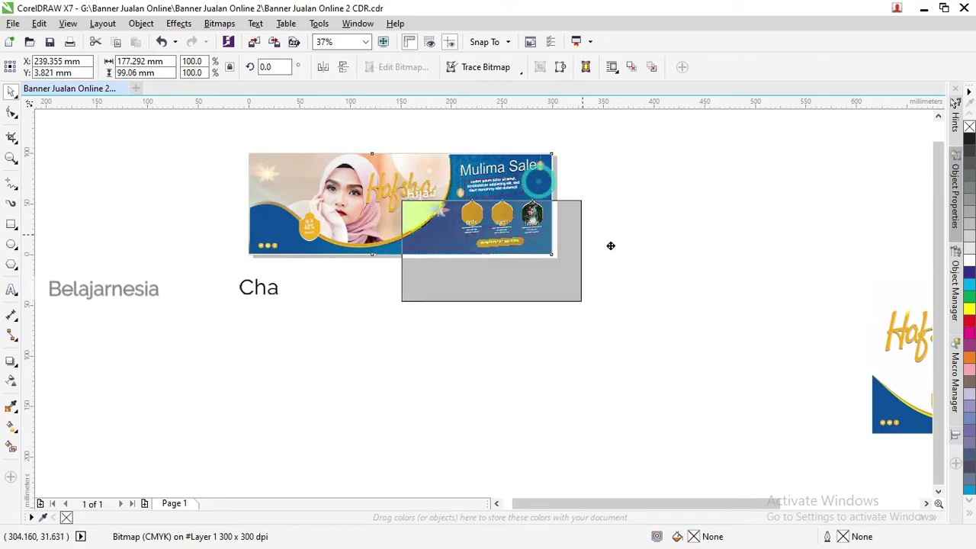
Step: Try a dark grey fill on the banner background, undo it, and reselect the pattern image
left_click(553, 200)
left_click(969, 169)
left_click(969, 153)
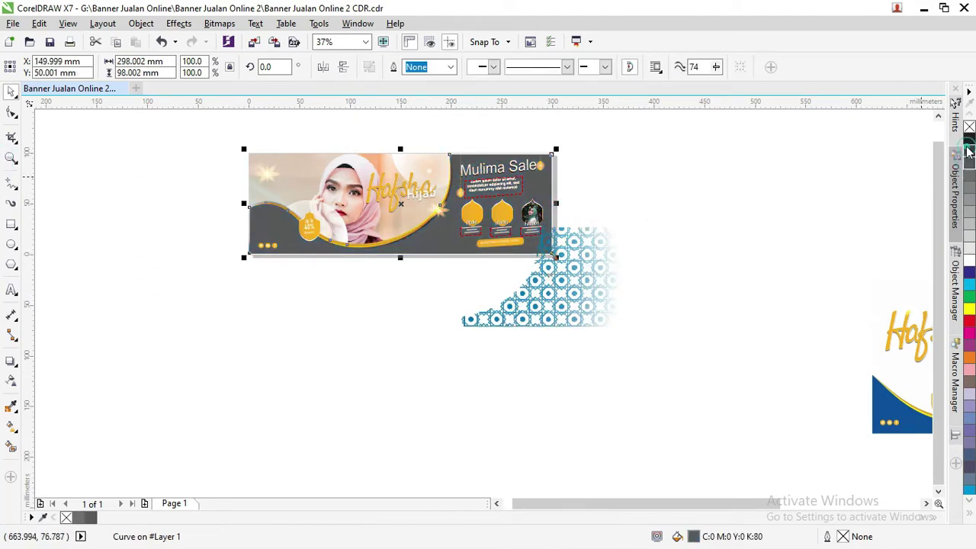
key("ctrl+z")
left_click(619, 239)
scroll(589, 241, "up", 4)
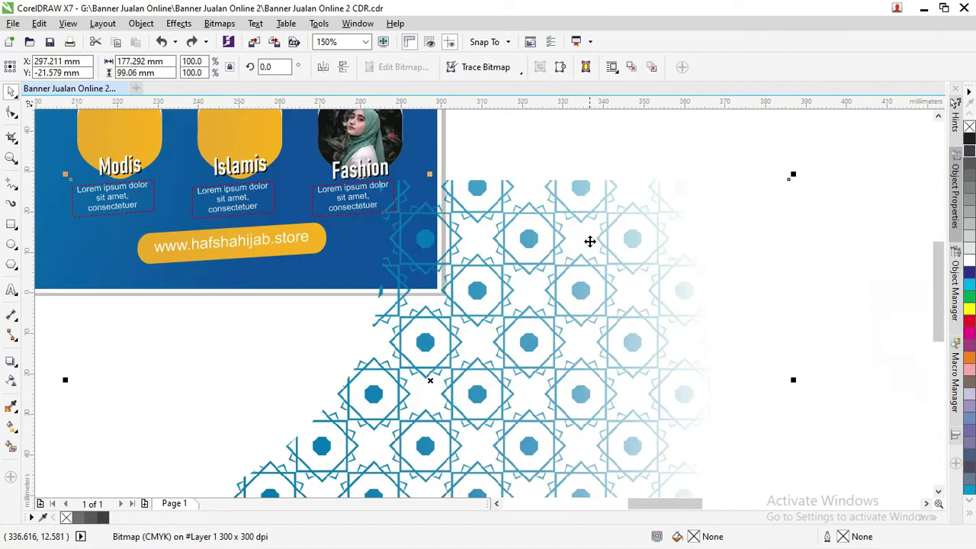
scroll(589, 241, "up", 4)
scroll(465, 221, "up", 4)
scroll(468, 222, "down", 6)
scroll(470, 223, "down", 3)
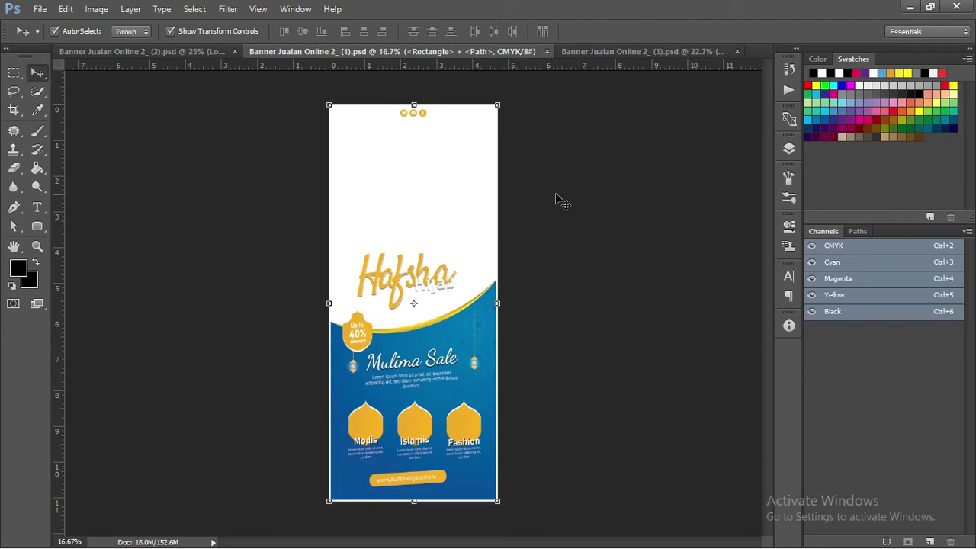
Step: Place the pink-hijab model photo from the Model folder into the vertical banner, moved up to the top edge
left_click(573, 189)
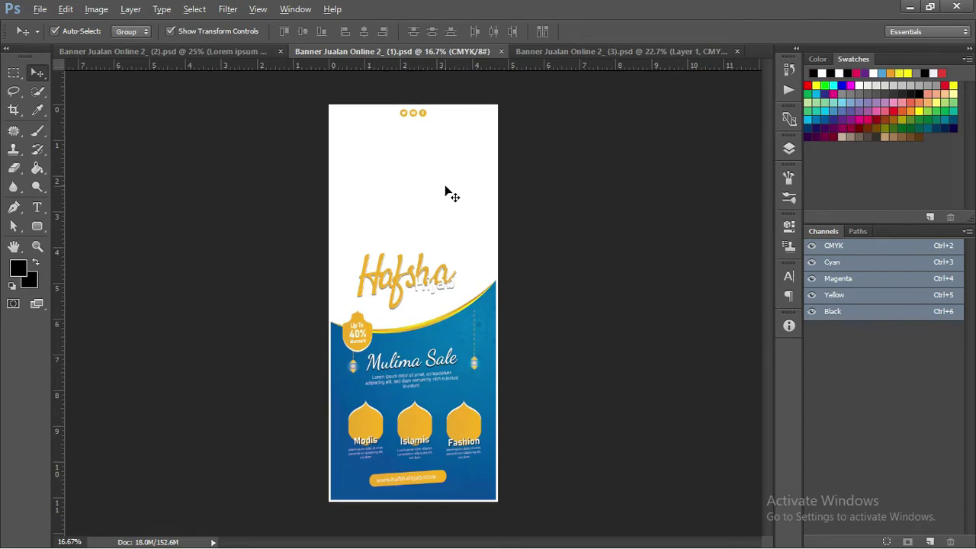
key("alt+Tab")
key("alt+Tab")
key("alt+Tab")
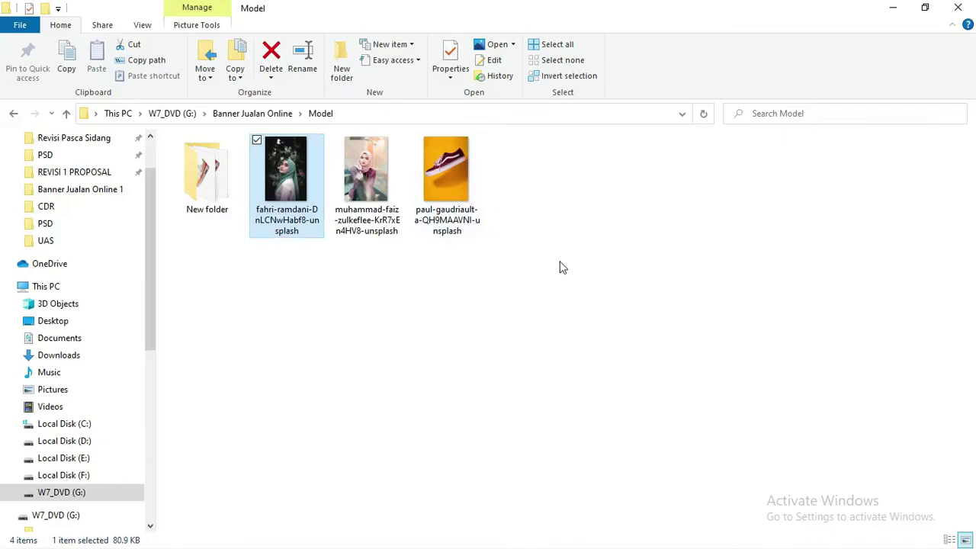
left_click(568, 268)
mouse_move(366, 175)
left_mouse_down()
mouse_move(468, 300)
mouse_move(448, 245)
left_mouse_up()
key("alt+Tab")
key("alt+Tab")
key("Return")
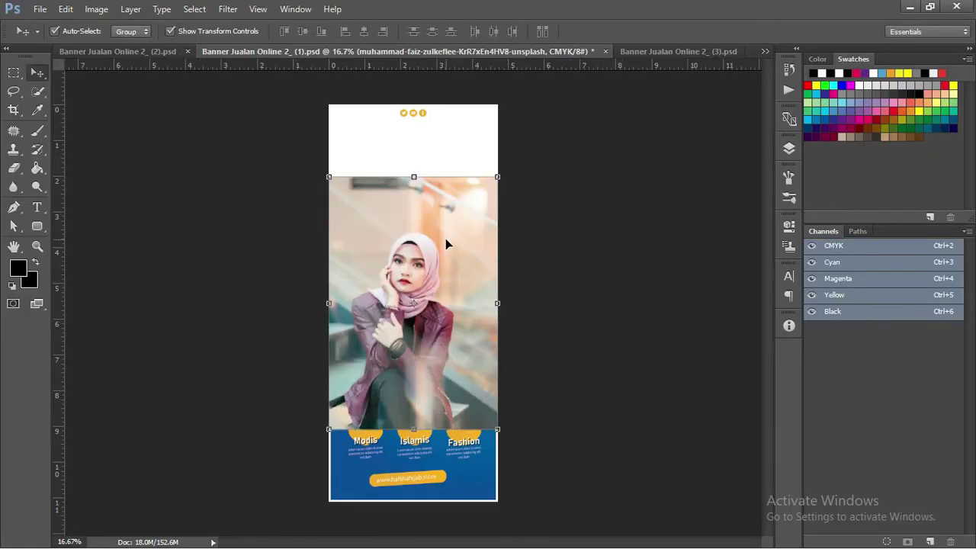
left_click_drag(459, 228, 462, 159)
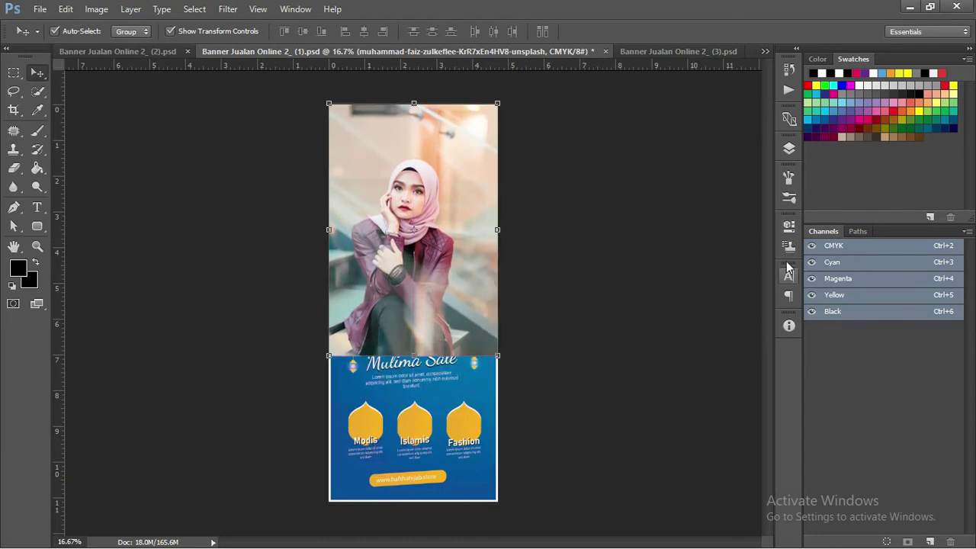
Step: Ungroup the Layer 1 group in the Layers panel, then select the model photo layer
left_click(788, 148)
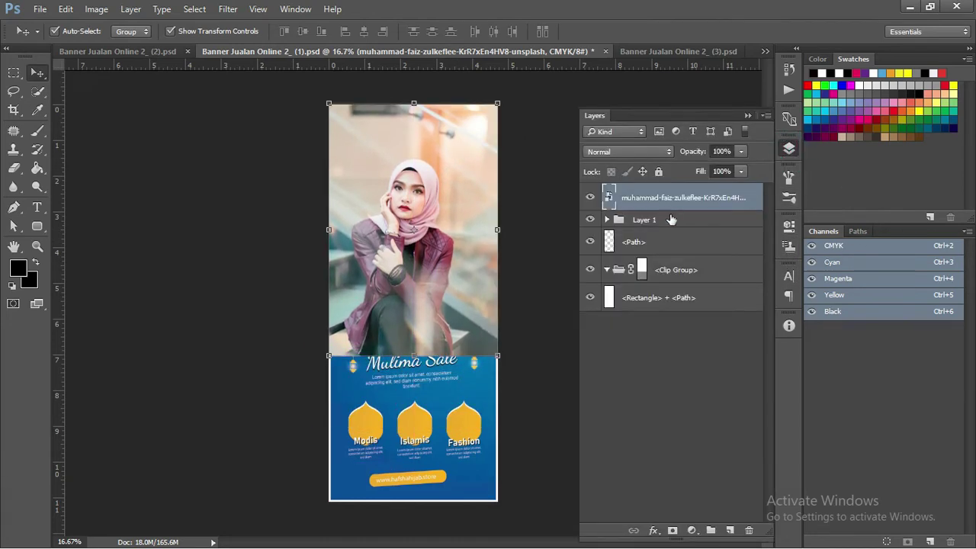
left_click(643, 221)
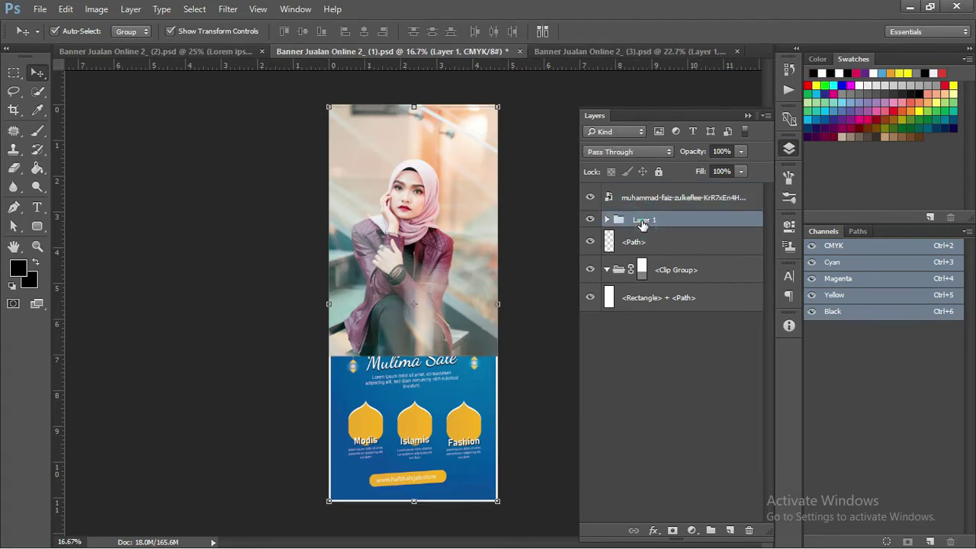
right_click(643, 221)
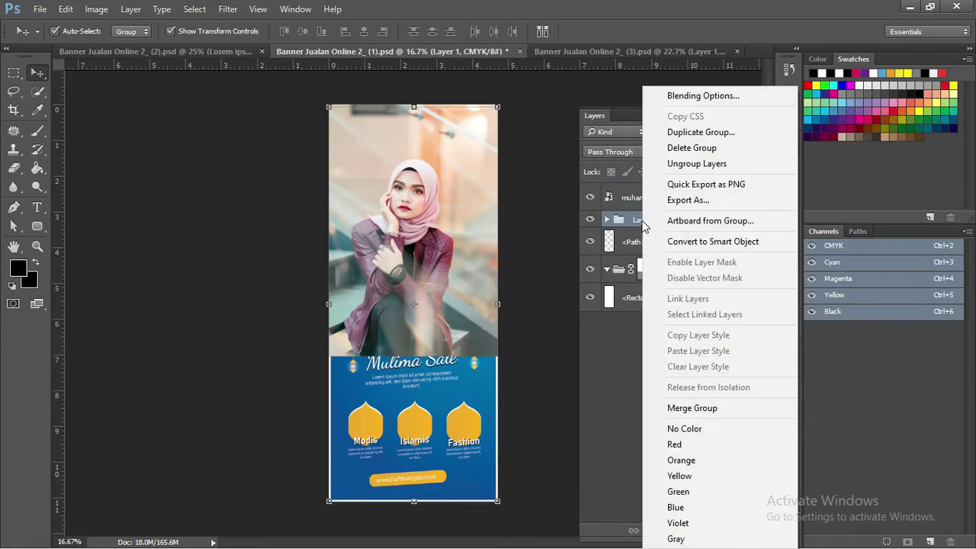
left_click(683, 165)
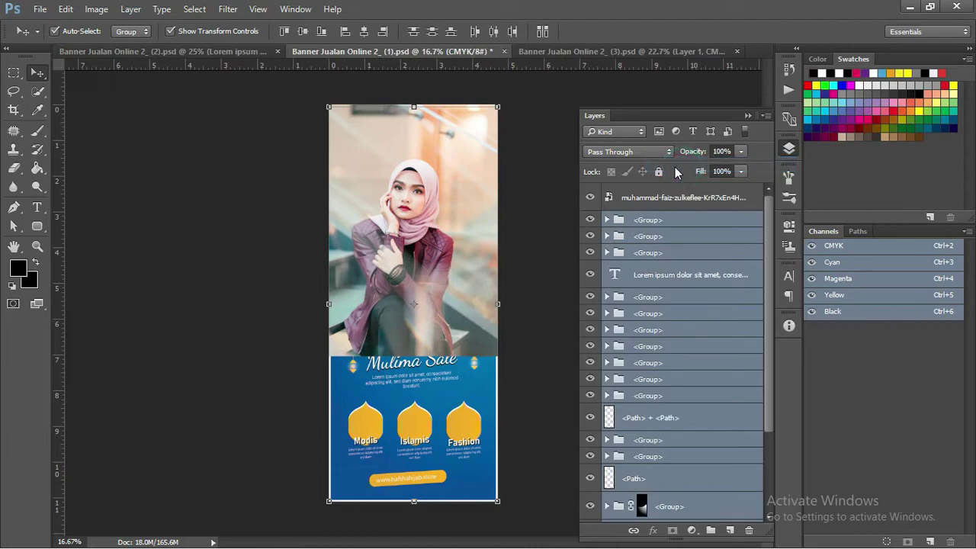
left_click(558, 242)
left_click(484, 215)
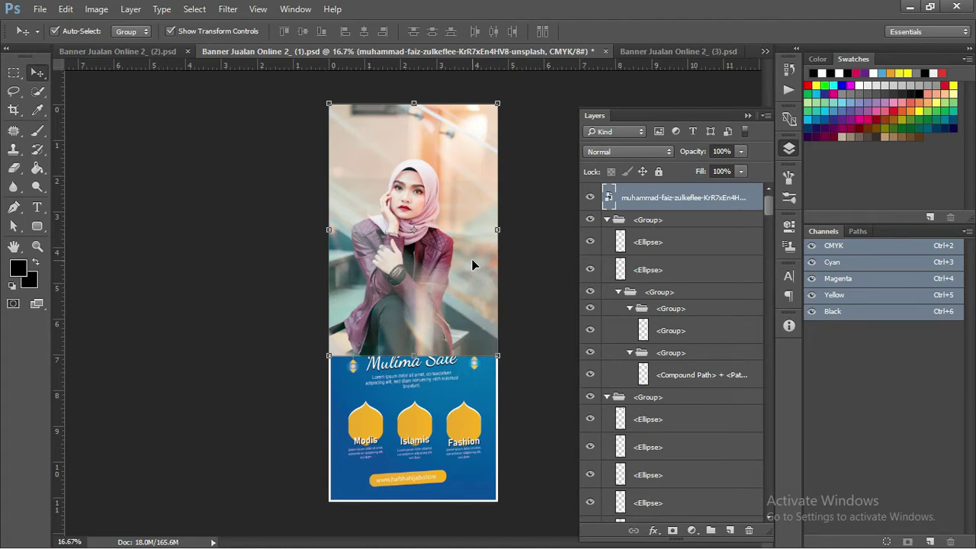
Step: Press Ctrl+[ nine times to push the photo below the Hafsha Hijab title and white background
key("ctrl+bracketleft")
key("ctrl+bracketleft")
key("ctrl+bracketleft")
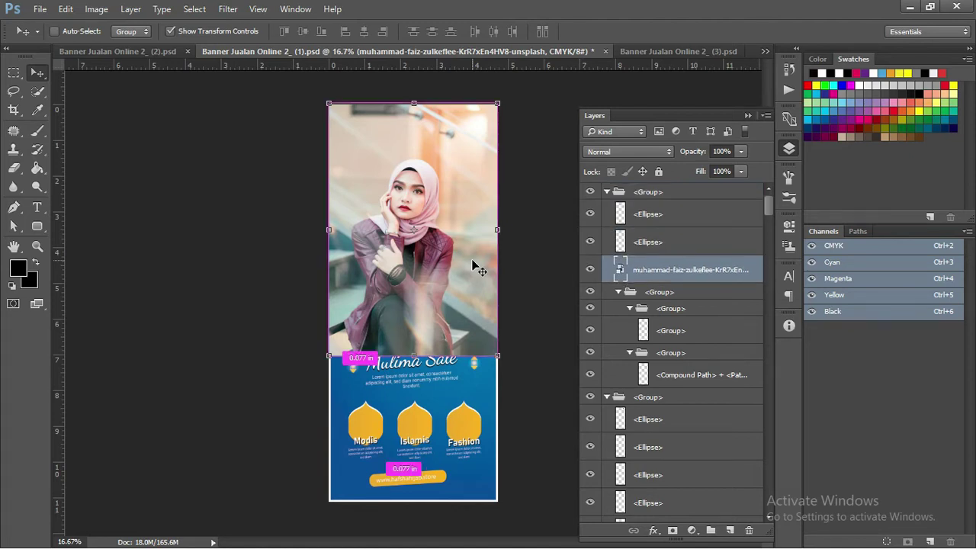
key("ctrl+bracketleft")
key("ctrl+bracketleft")
key("ctrl+bracketleft")
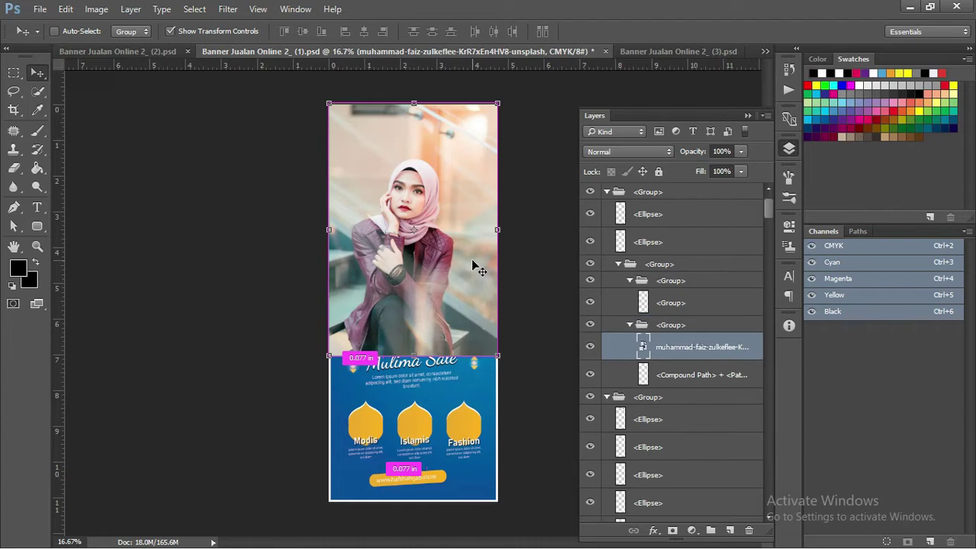
key("ctrl+bracketleft")
key("ctrl+bracketleft")
key("ctrl+bracketleft")
key("ctrl+bracketleft")
key("ctrl+bracketleft")
key("ctrl+bracketleft")
key("ctrl+bracketleft")
key("ctrl+bracketleft")
key("ctrl+bracketleft")
key("ctrl+bracketleft")
key("ctrl+bracketleft")
key("ctrl+bracketleft")
key("ctrl+bracketleft")
key("ctrl+bracketleft")
key("ctrl+bracketleft")
key("ctrl+bracketleft")
key("ctrl+bracketleft")
key("ctrl+bracketleft")
key("ctrl+bracketleft")
key("ctrl+bracketleft")
key("ctrl+bracketleft")
key("ctrl+bracketleft")
key("ctrl+bracketleft")
key("ctrl+bracketleft")
key("ctrl+bracketleft")
key("ctrl+bracketleft")
key("ctrl+bracketleft")
key("ctrl+bracketleft")
key("ctrl+bracketleft")
key("ctrl+bracketleft")
key("ctrl+bracketleft")
key("ctrl+bracketleft")
key("ctrl+bracketleft")
key("ctrl+bracketleft")
key("ctrl+bracketleft")
key("ctrl+bracketleft")
key("ctrl+bracketleft")
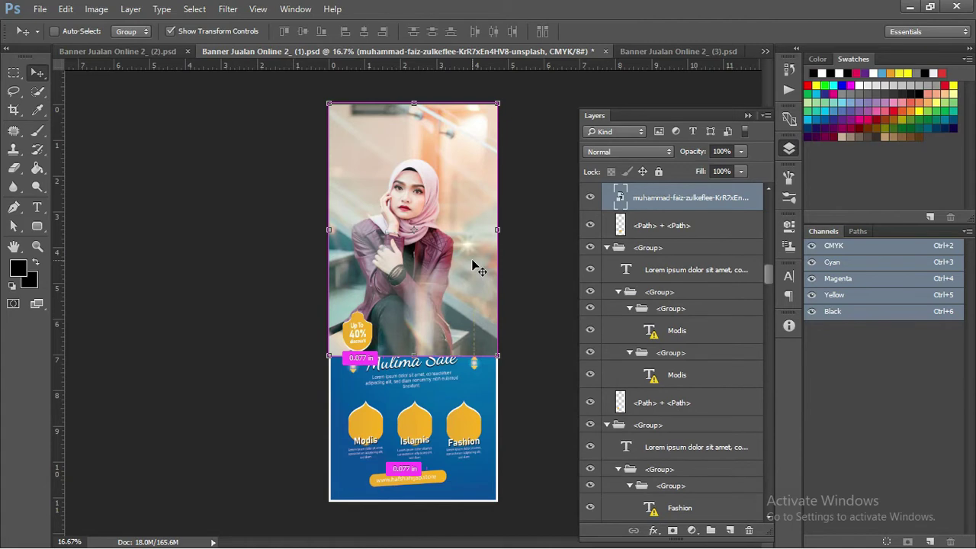
key("ctrl+bracketleft")
key("ctrl+bracketleft")
key("ctrl+bracketleft")
key("ctrl+bracketleft")
key("ctrl+bracketleft")
key("ctrl+bracketleft")
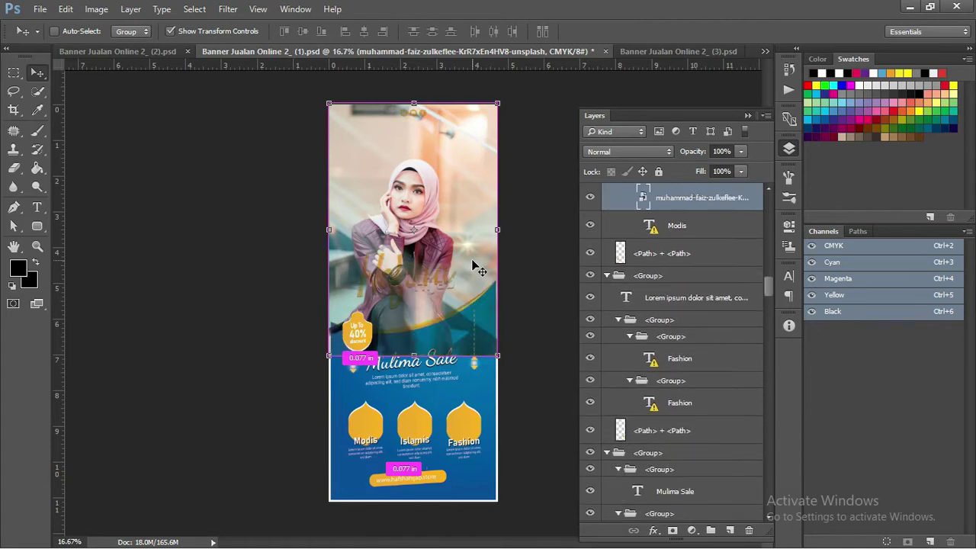
key("ctrl+bracketleft")
key("ctrl+bracketleft")
key("ctrl+bracketleft")
key("ctrl+bracketleft")
key("ctrl+bracketleft")
key("ctrl+bracketleft")
key("ctrl+bracketleft")
key("ctrl+bracketleft")
key("ctrl+bracketleft")
key("ctrl+bracketleft")
key("ctrl+bracketleft")
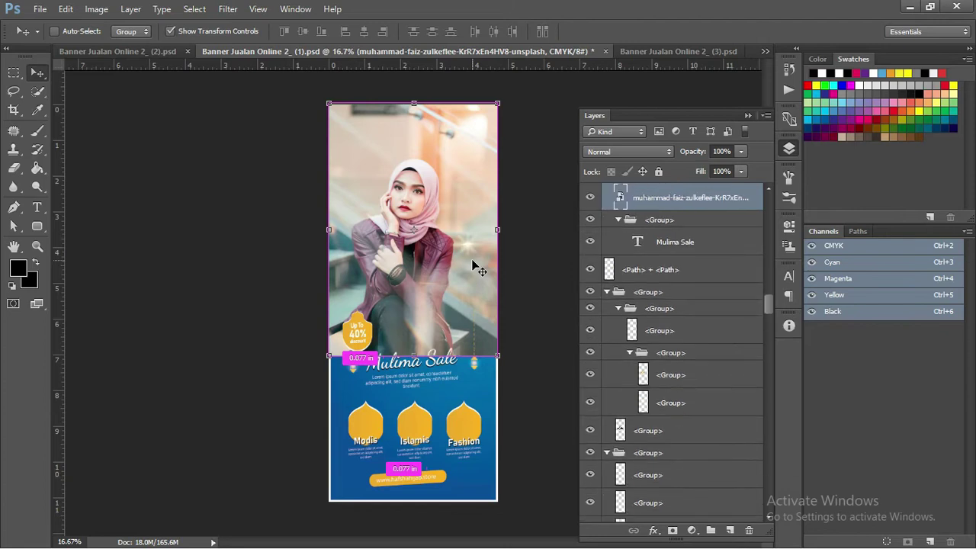
key("ctrl+bracketleft")
key("ctrl+bracketleft")
key("ctrl+bracketleft")
key("ctrl+bracketleft")
key("ctrl+bracketleft")
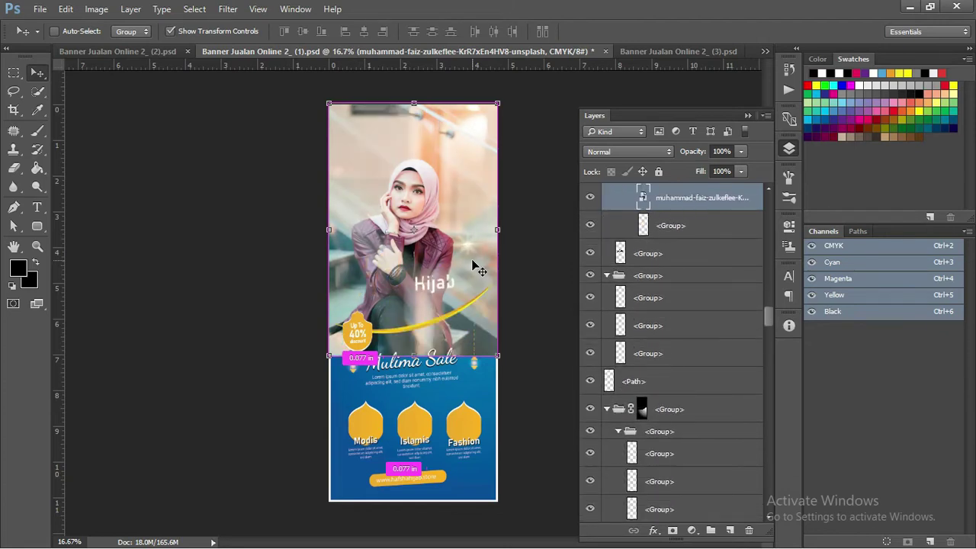
key("ctrl+bracketleft")
key("ctrl+bracketleft")
key("ctrl+bracketleft")
key("ctrl+bracketleft")
key("ctrl+bracketleft")
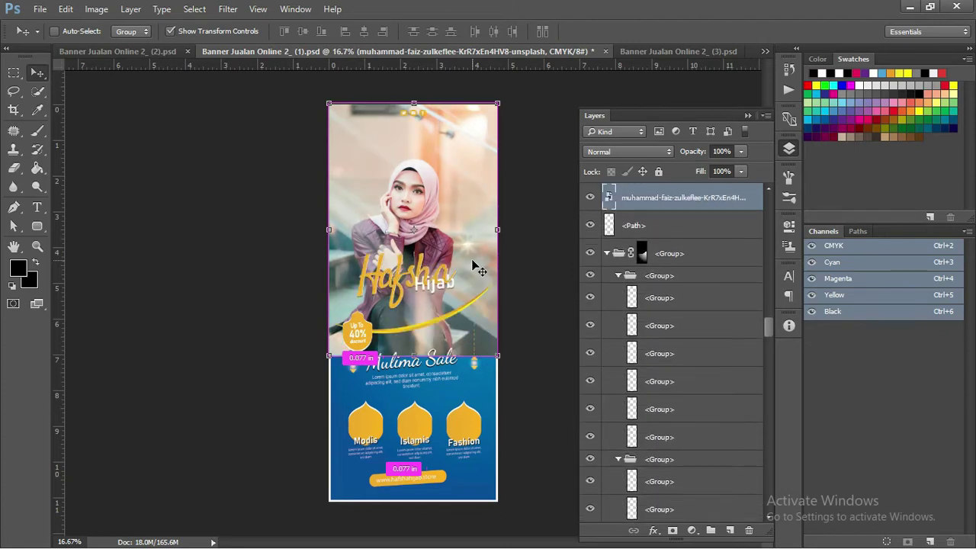
key("ctrl+bracketleft")
key("ctrl+bracketleft")
key("ctrl+bracketleft")
key("ctrl+bracketleft")
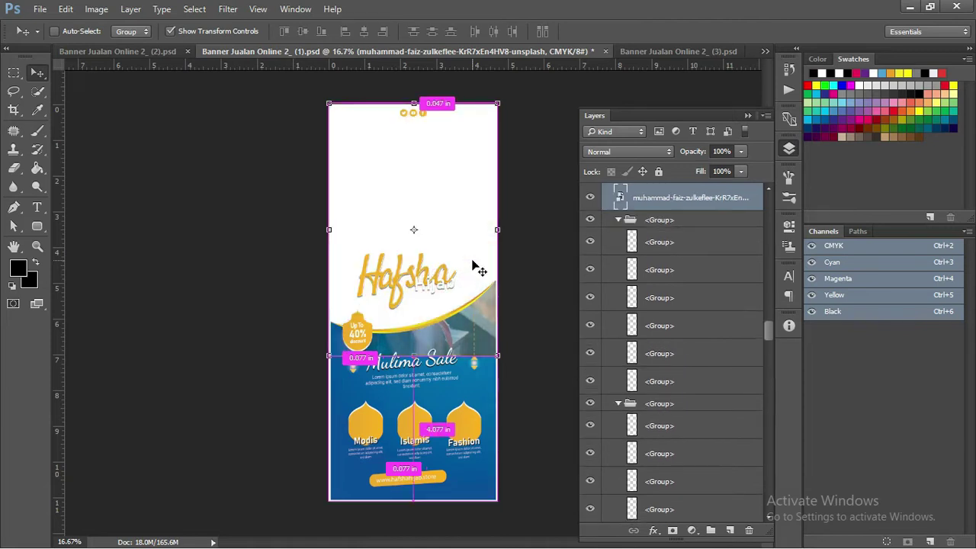
key("ctrl+bracketleft")
key("ctrl+bracketleft")
key("ctrl+bracketleft")
key("ctrl+bracketleft")
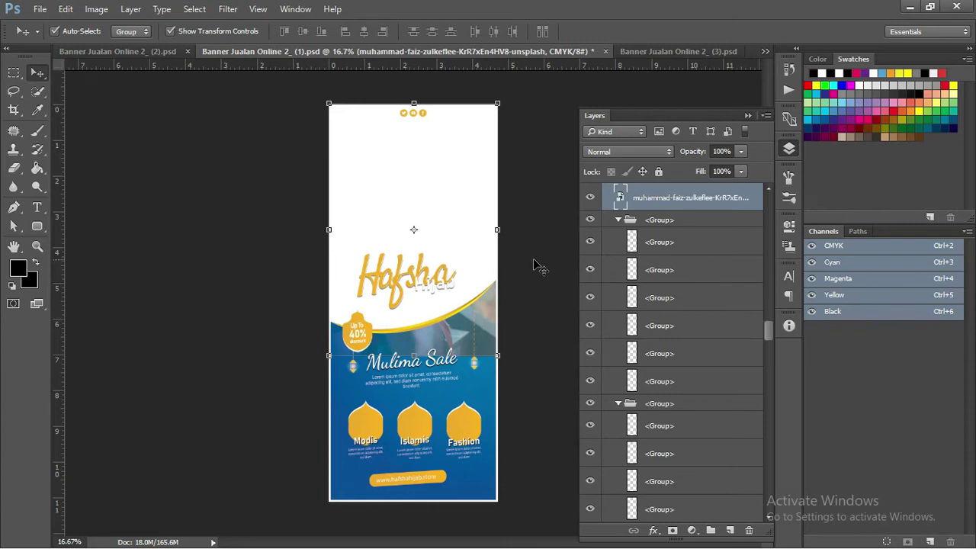
scroll(633, 253, "up", 2)
scroll(637, 249, "up", 1)
scroll(609, 264, "up", 1)
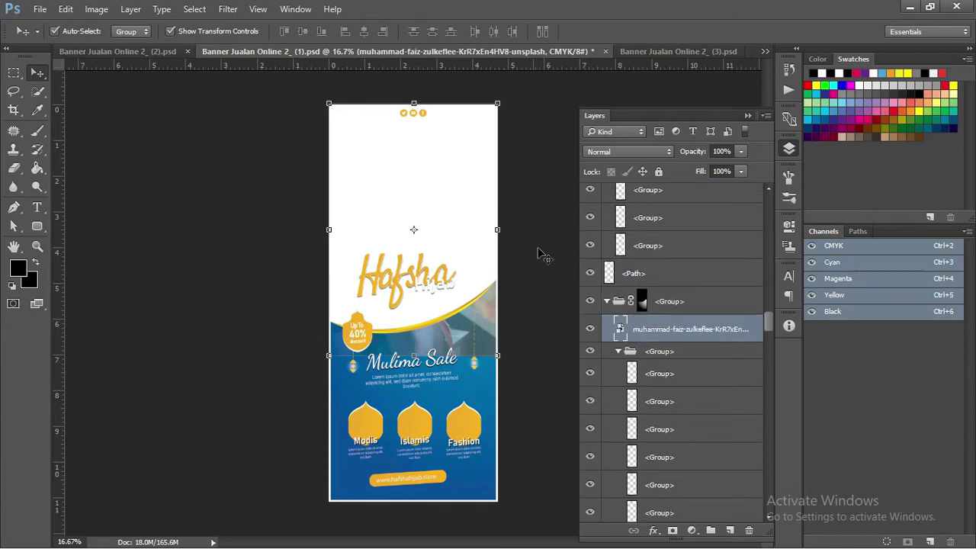
Step: Check the blue panel and white background by toggling visibility, then load the blue <Path> shape as a selection
left_click_drag(475, 181, 460, 187)
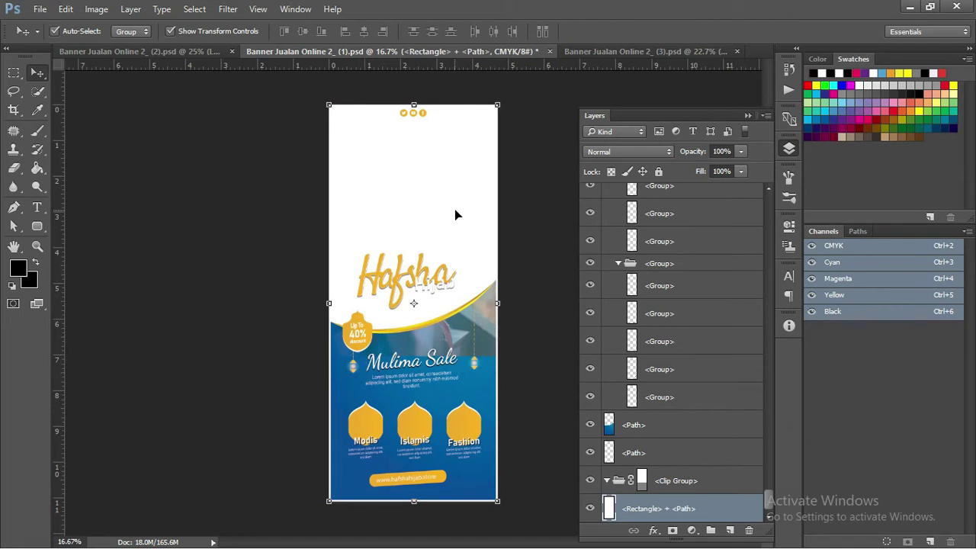
left_click(613, 431)
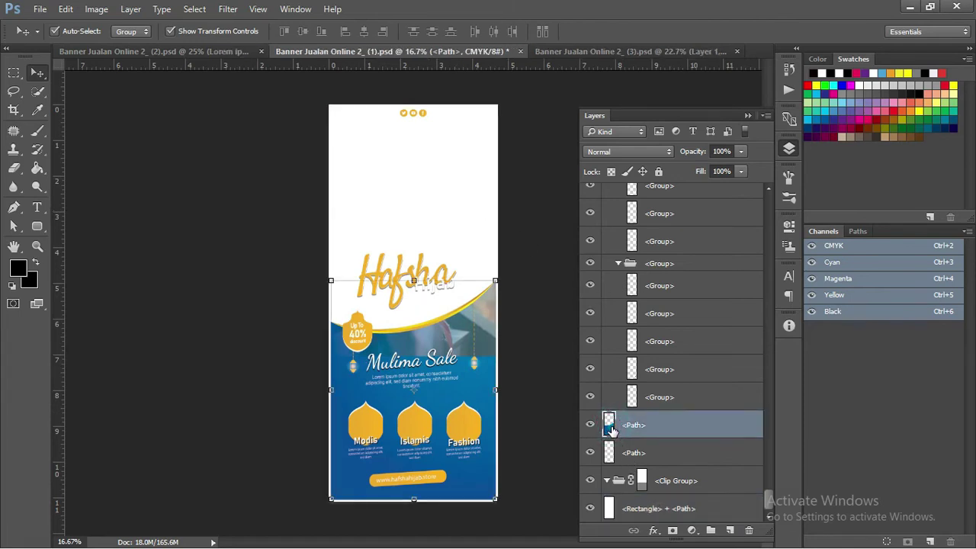
left_click(590, 427)
left_click(590, 426)
left_click(591, 512)
left_click(592, 513)
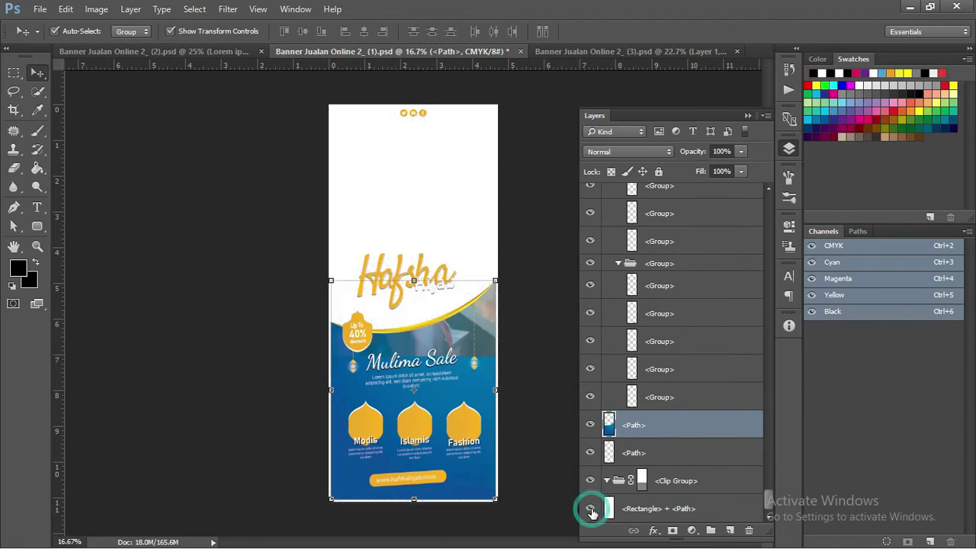
left_click(591, 512)
left_click(591, 509)
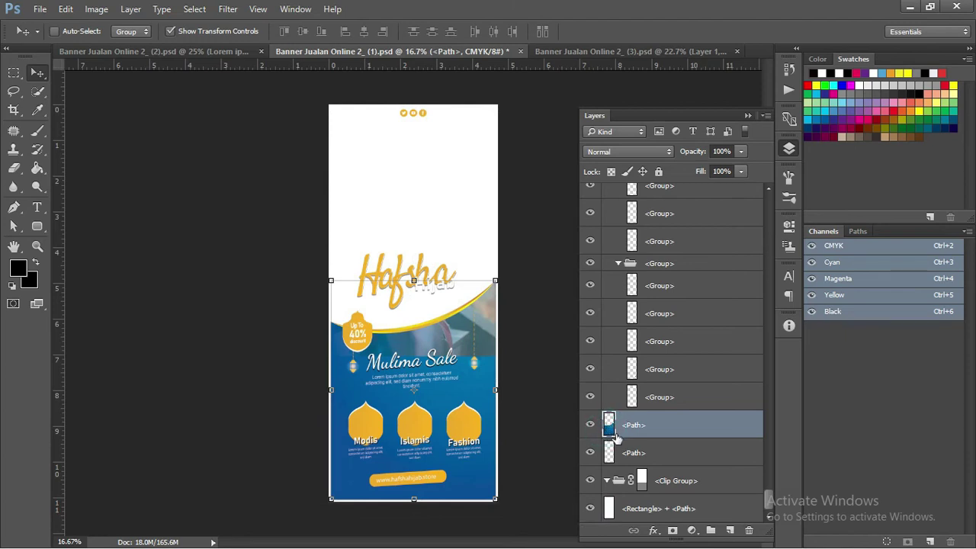
left_click(609, 425, "ctrl")
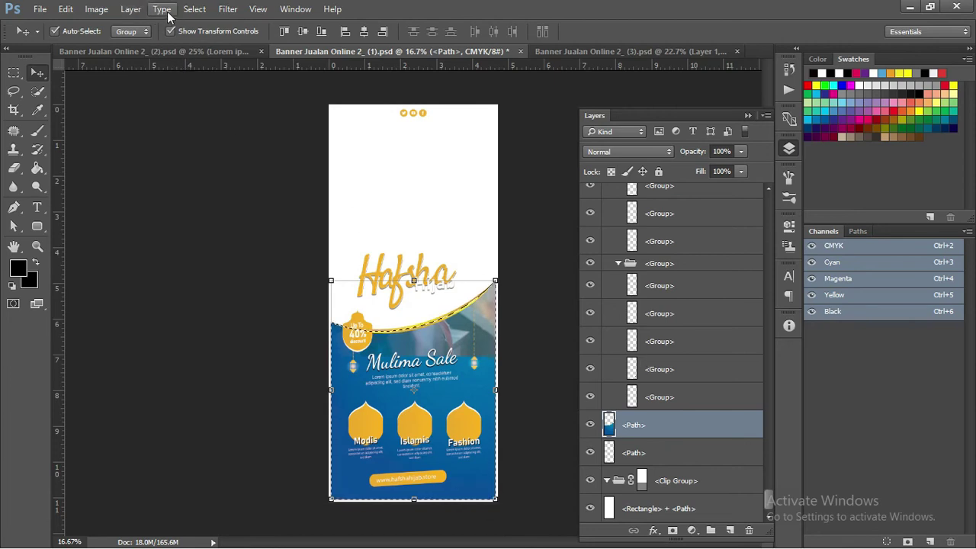
Step: Invert the selection with Select > Inverse so it covers the area above the blue panel
left_click(193, 9)
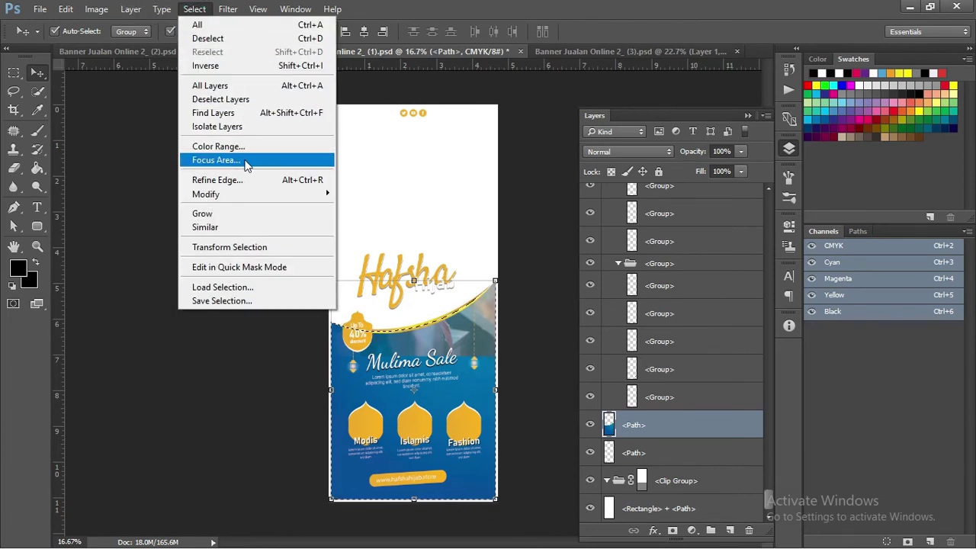
mouse_move(228, 194)
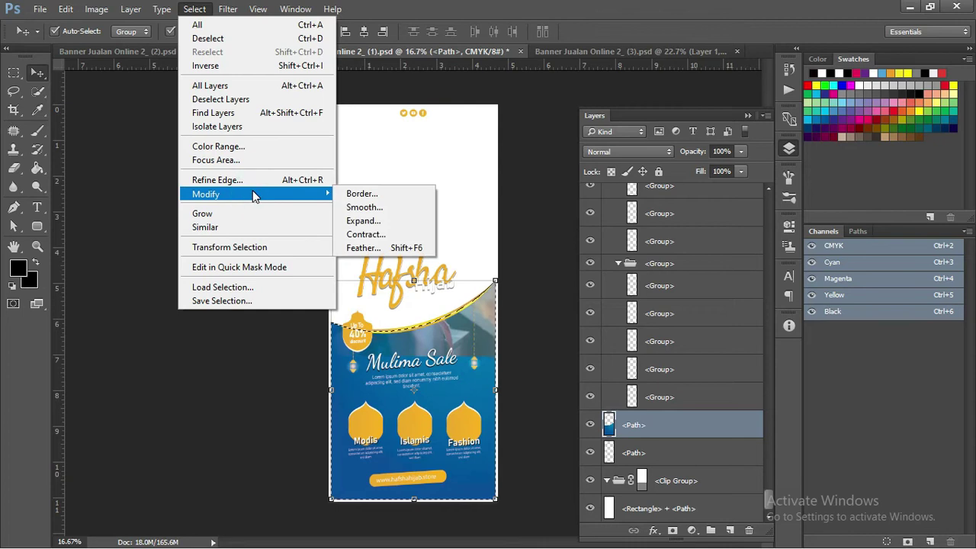
left_click(233, 83)
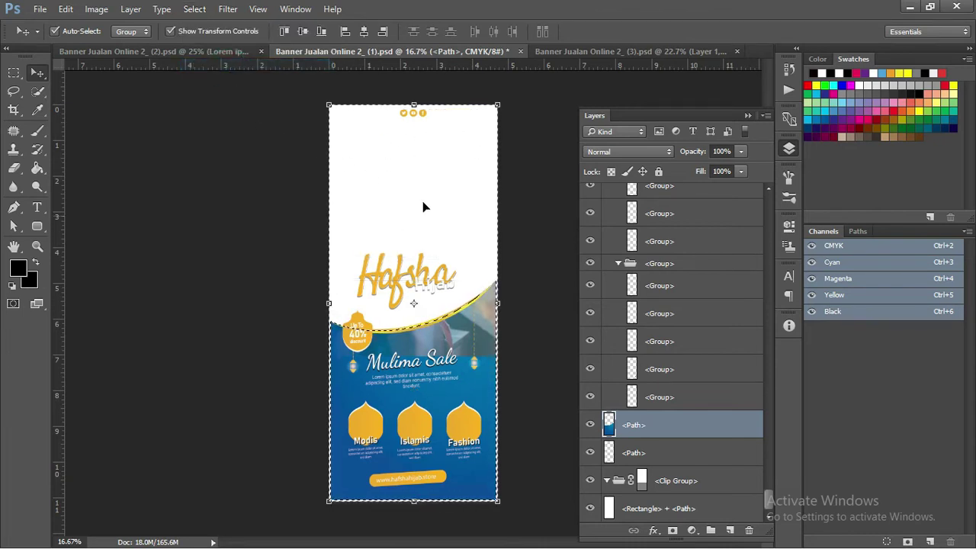
scroll(659, 339, "up", 2)
scroll(658, 324, "up", 2)
scroll(660, 310, "up", 2)
Step: Scroll up the Layers panel and select the model photo layer
scroll(660, 309, "down", 3)
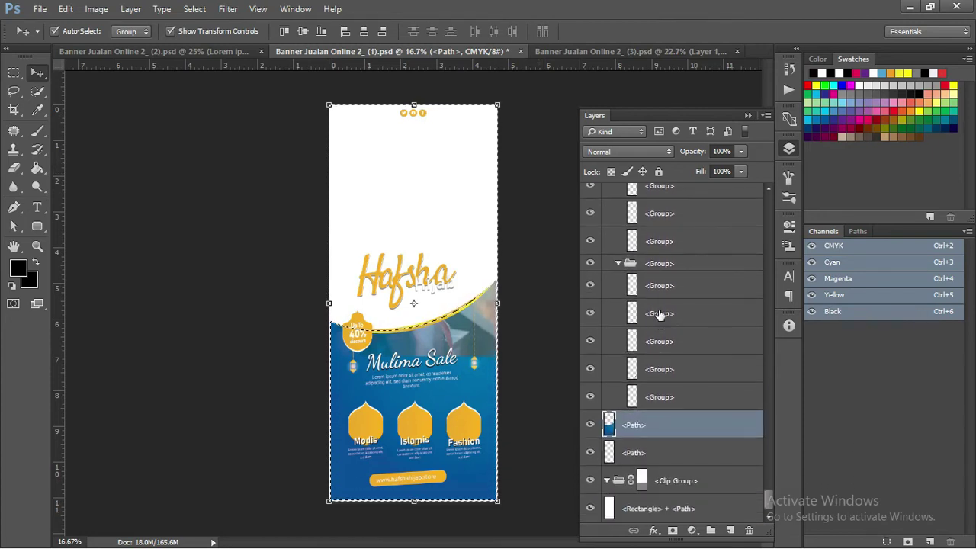
scroll(659, 313, "up", 2)
scroll(659, 316, "up", 2)
scroll(658, 317, "up", 2)
scroll(658, 317, "up", 2)
scroll(658, 317, "up", 1)
scroll(658, 315, "up", 2)
scroll(659, 317, "up", 2)
scroll(658, 317, "up", 2)
scroll(657, 319, "up", 2)
scroll(657, 320, "up", 2)
scroll(657, 320, "up", 2)
scroll(656, 322, "up", 2)
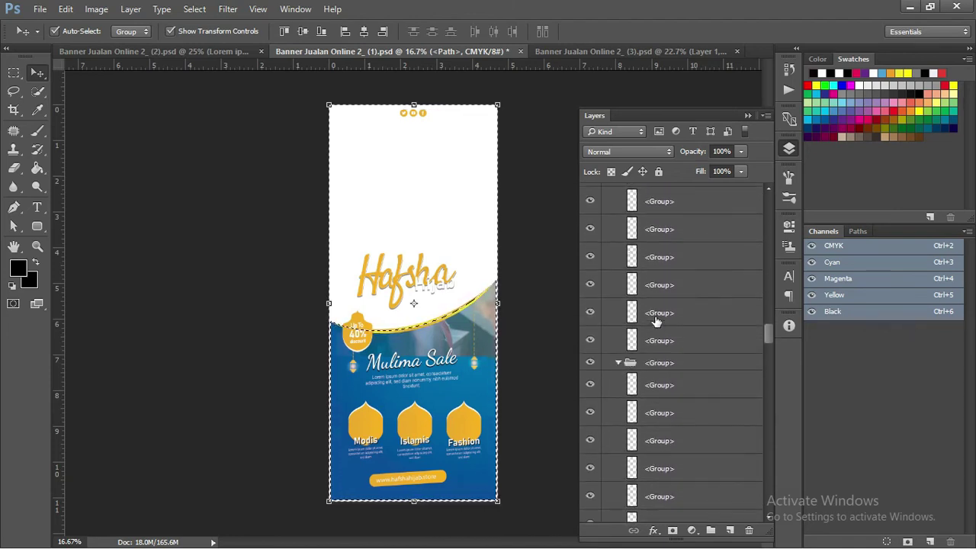
scroll(656, 323, "up", 2)
scroll(656, 325, "up", 2)
scroll(656, 324, "down", 1)
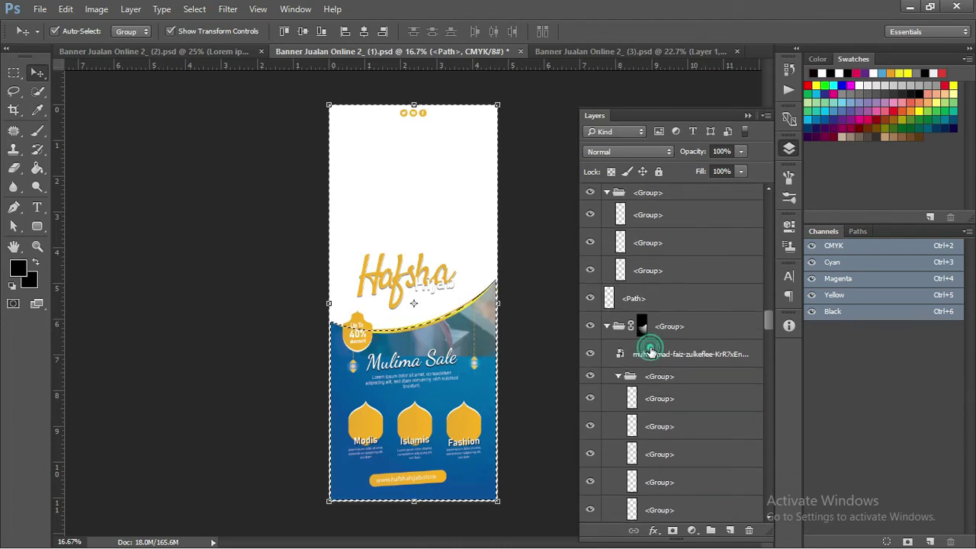
left_click(649, 352)
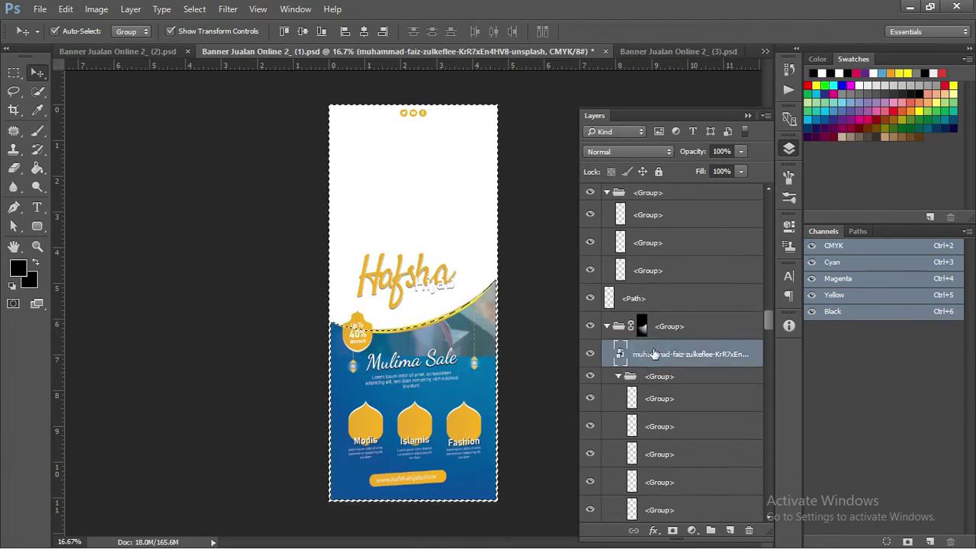
Step: Add a layer mask to the photo from the selection, then undo it and deselect
left_click(672, 531)
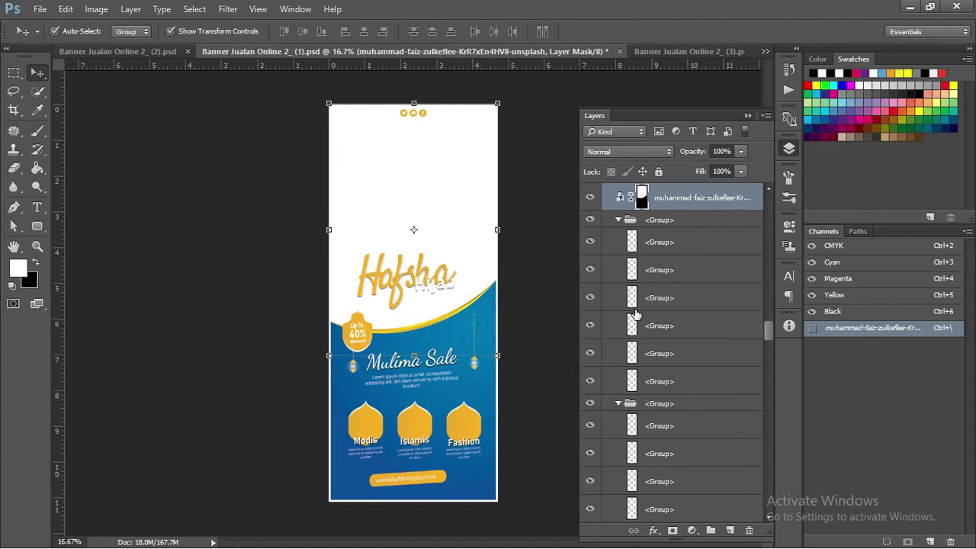
key("ctrl+2")
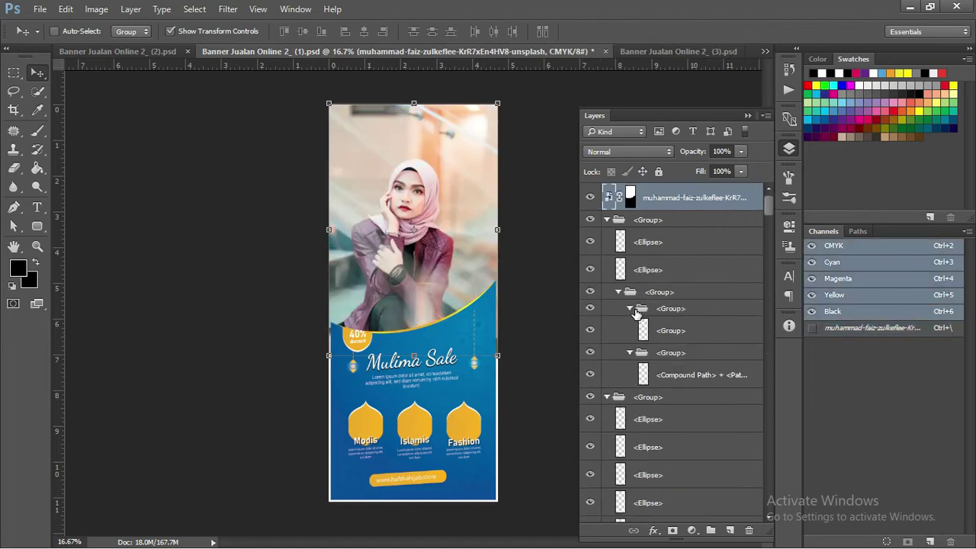
key("ctrl")
key("ctrl")
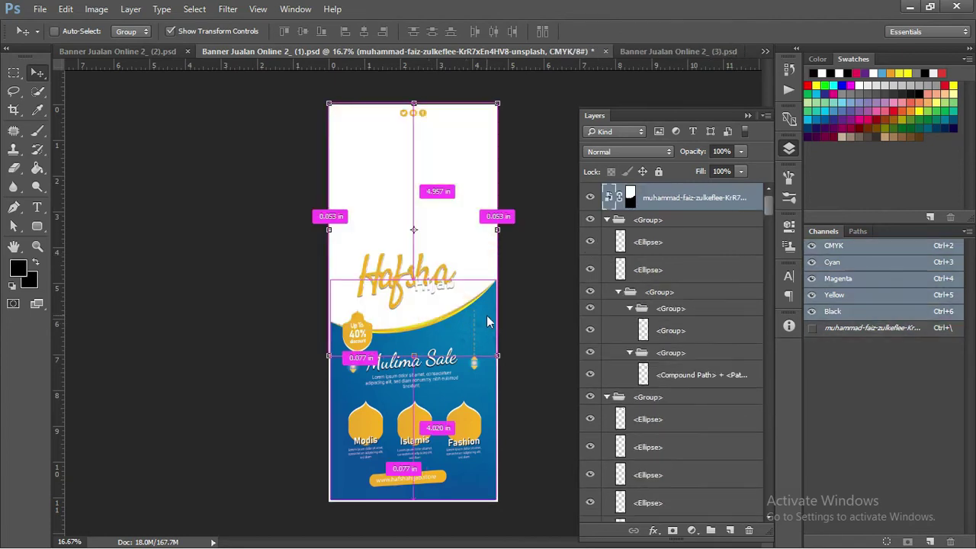
key("ctrl+backslash")
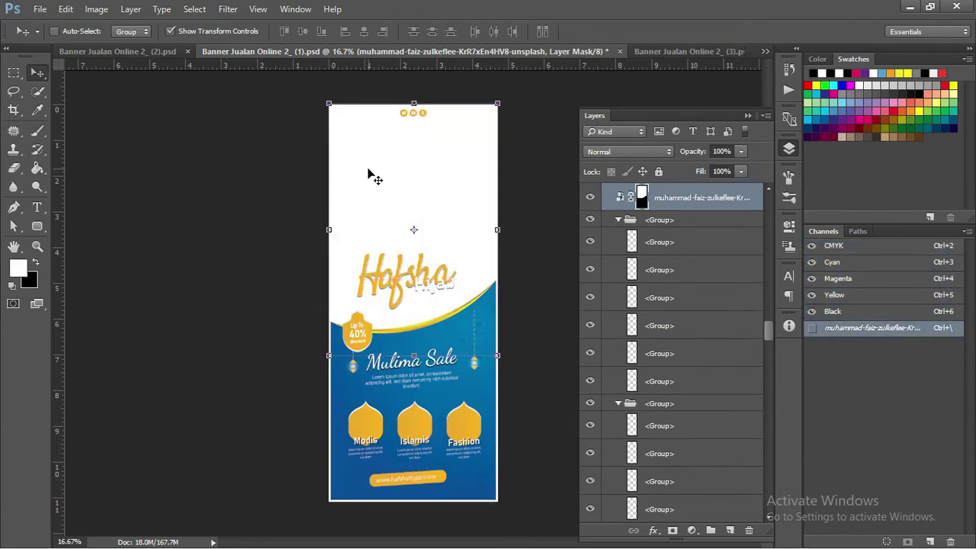
key("backslash")
key("Delete")
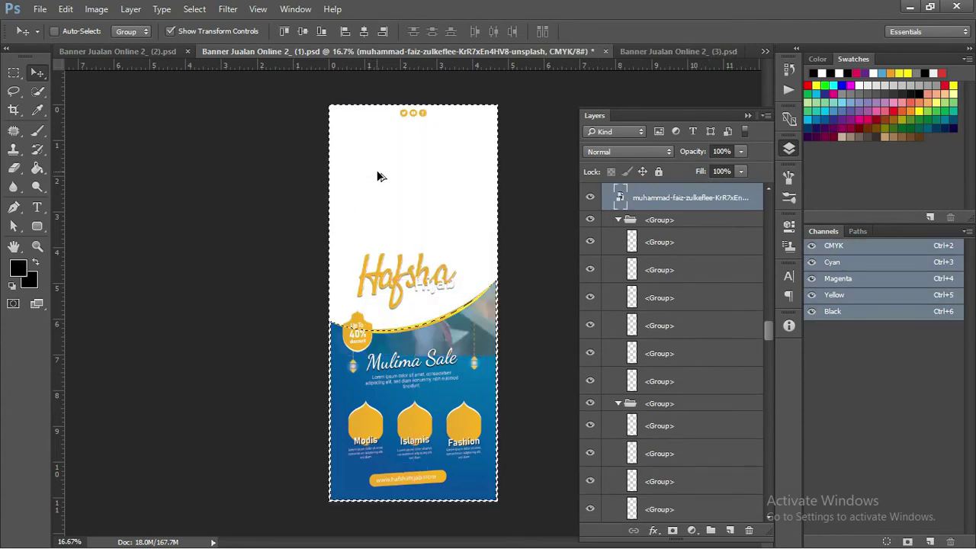
key("ctrl+d")
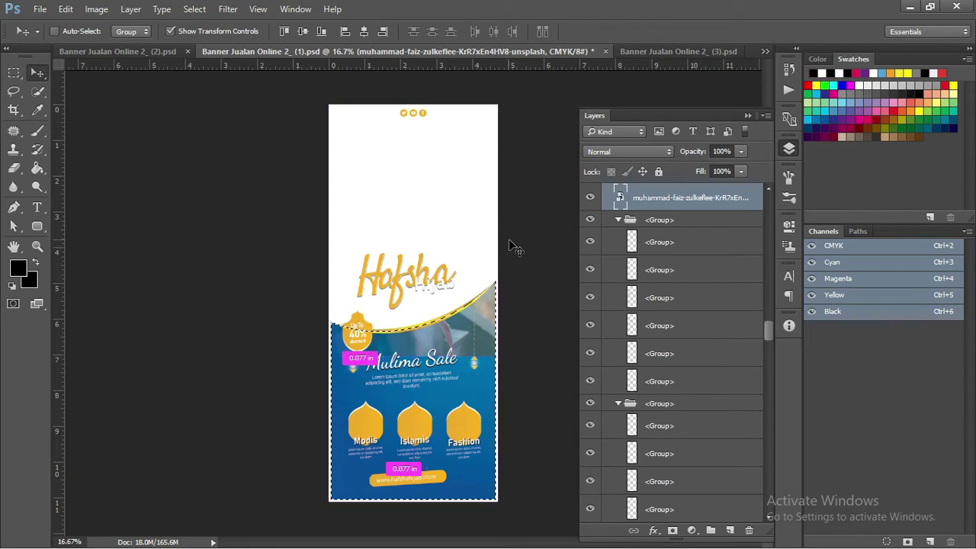
Step: Mask the photo to the upper banner area's shape and send it to the bottom with Ctrl+Shift+[
left_click_drag(769, 327, 755, 506)
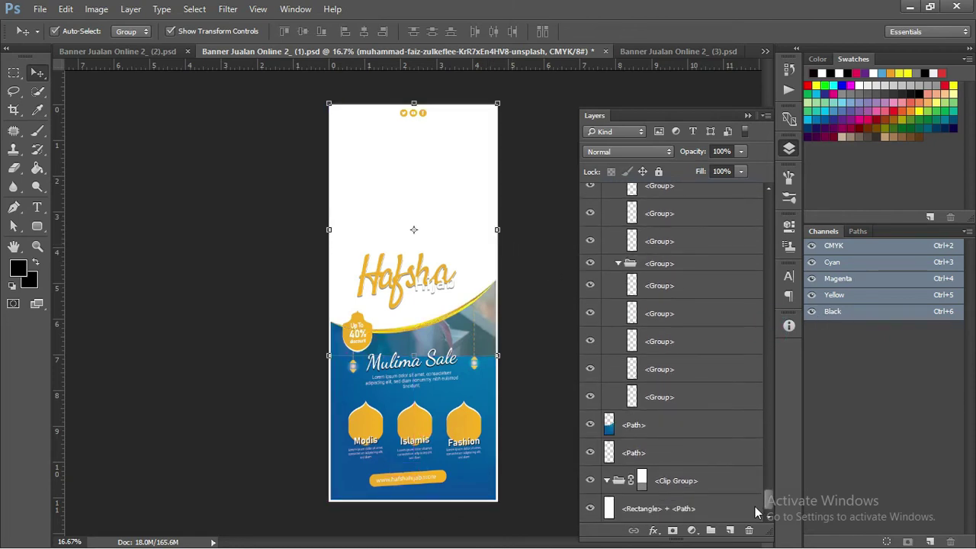
left_click(643, 480, "ctrl")
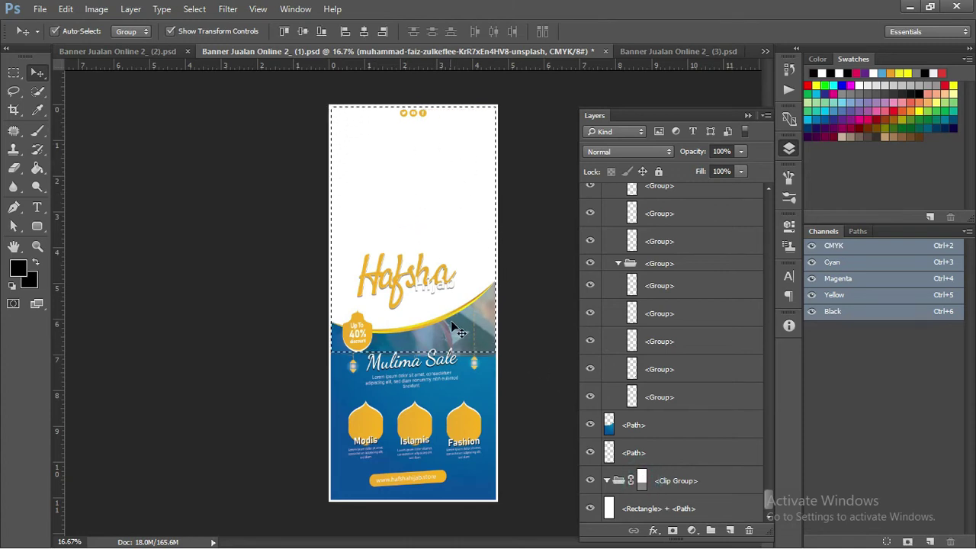
left_click_drag(769, 501, 734, 327)
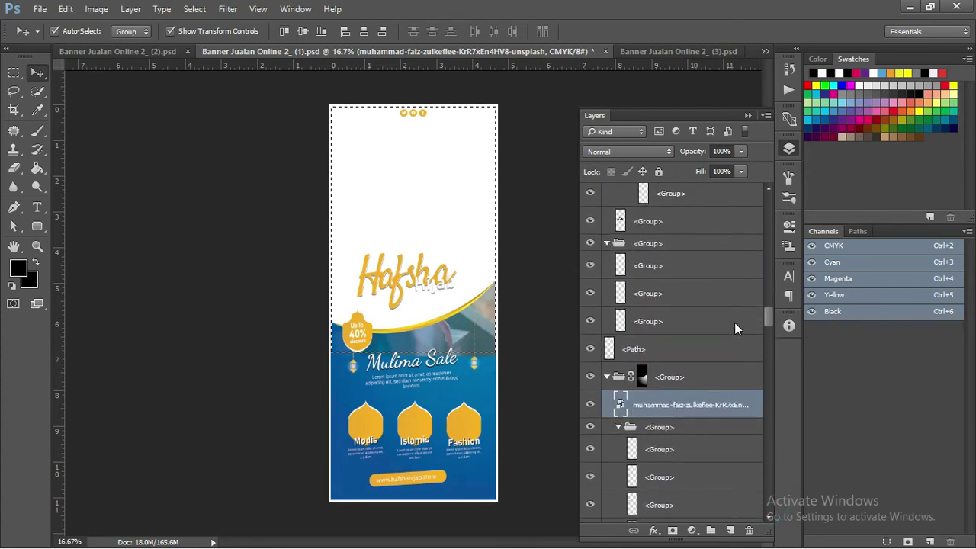
scroll(734, 322, "down", 1)
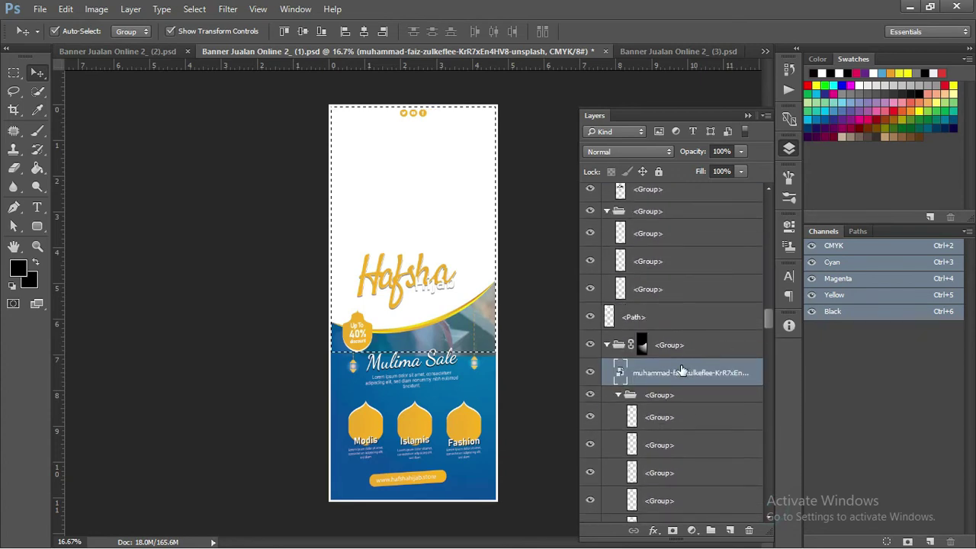
left_click(673, 531)
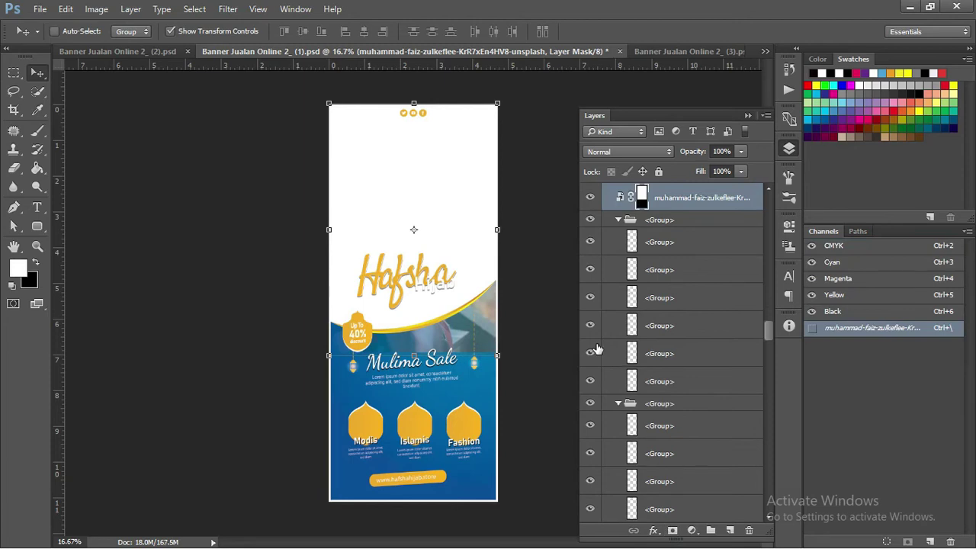
key("ctrl+z")
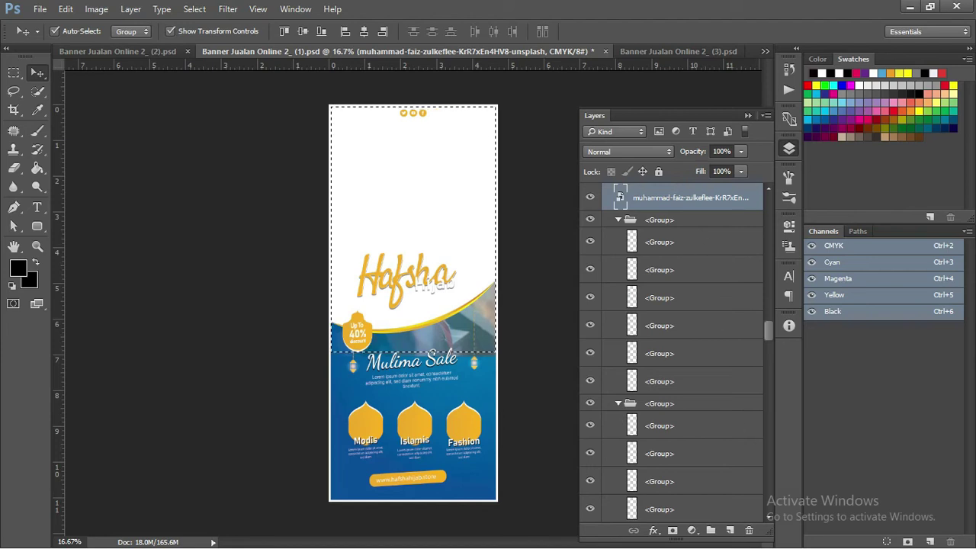
left_click(672, 530)
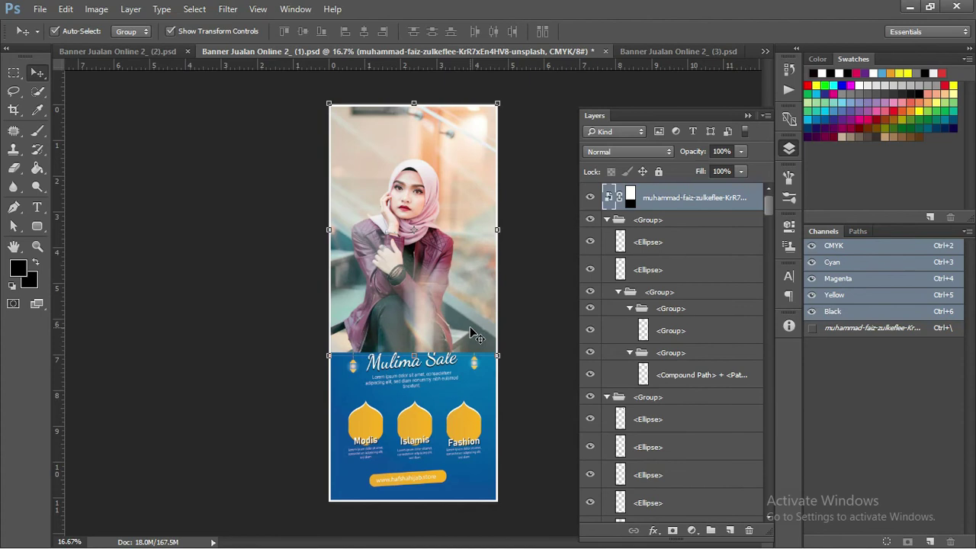
key("ctrl")
key("ctrl+shift+bracketleft")
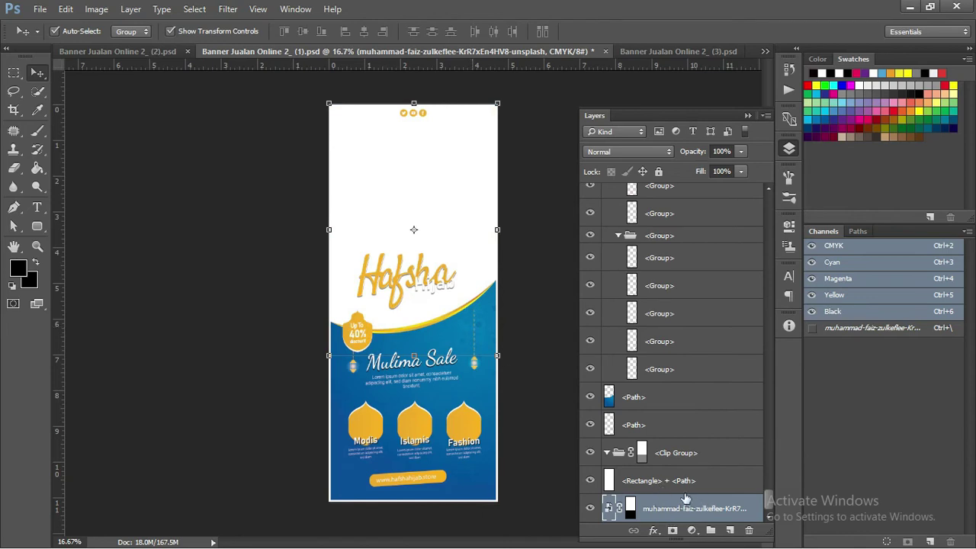
left_click_drag(660, 481, 671, 512)
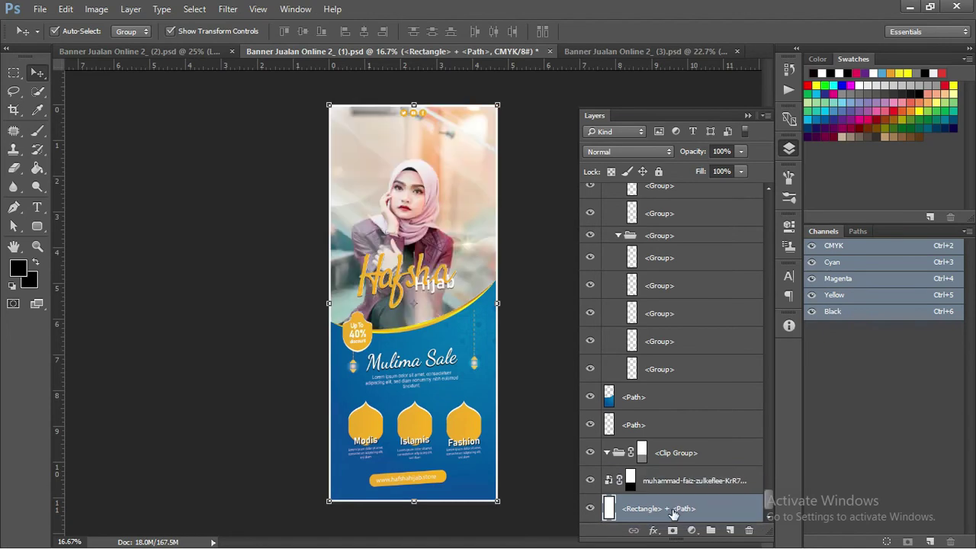
left_click(513, 227)
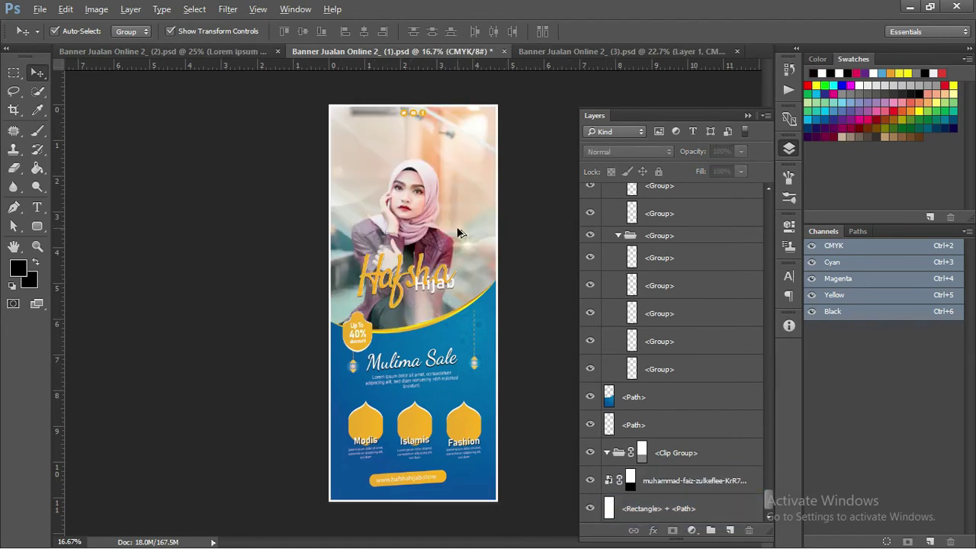
scroll(465, 231, "up", 5)
scroll(465, 234, "down", 2)
scroll(467, 234, "down", 1)
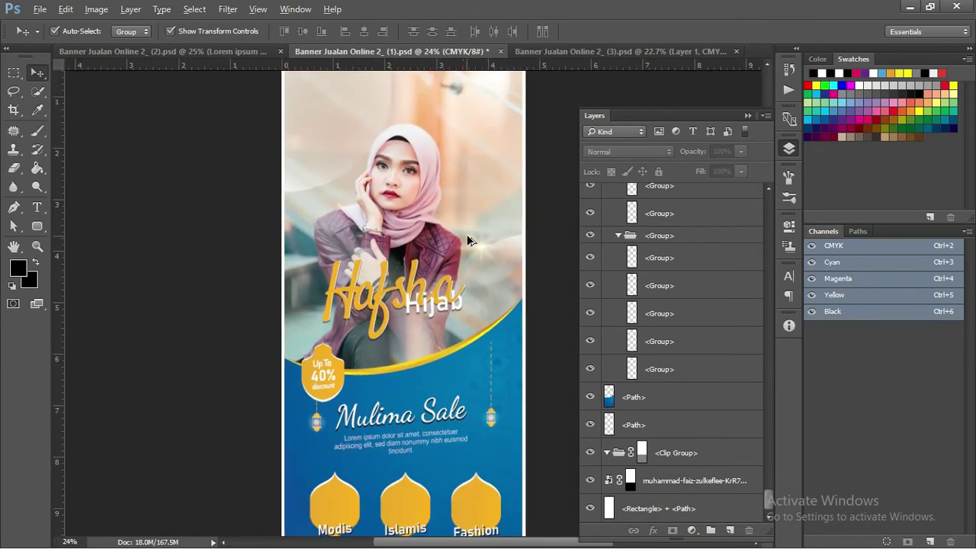
scroll(467, 235, "down", 1)
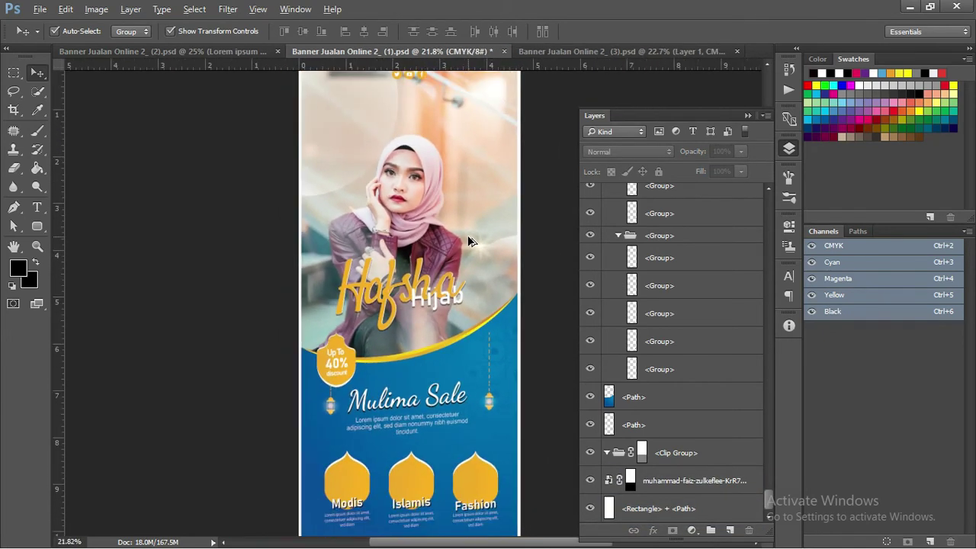
left_click(641, 454)
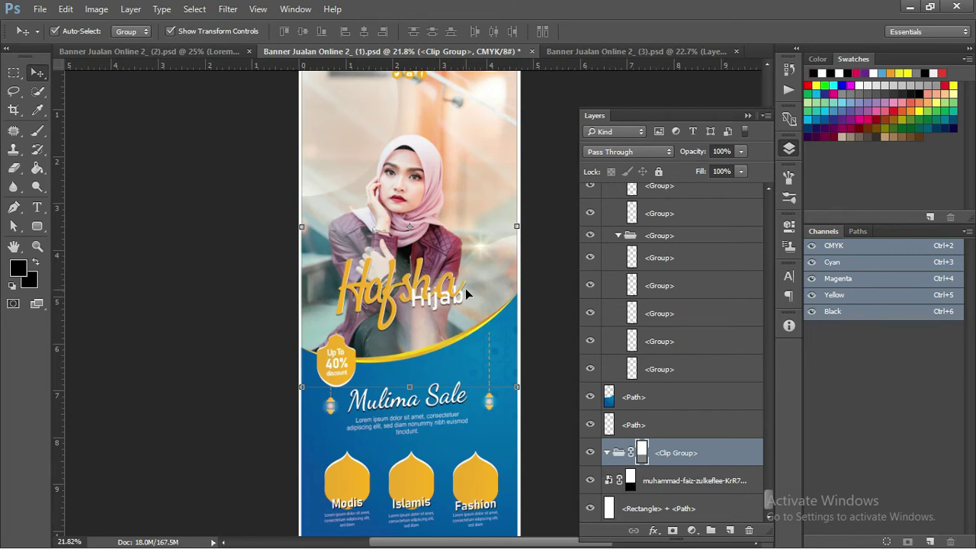
key("ctrl+alt+z")
key("ctrl+alt+z")
left_click(648, 507)
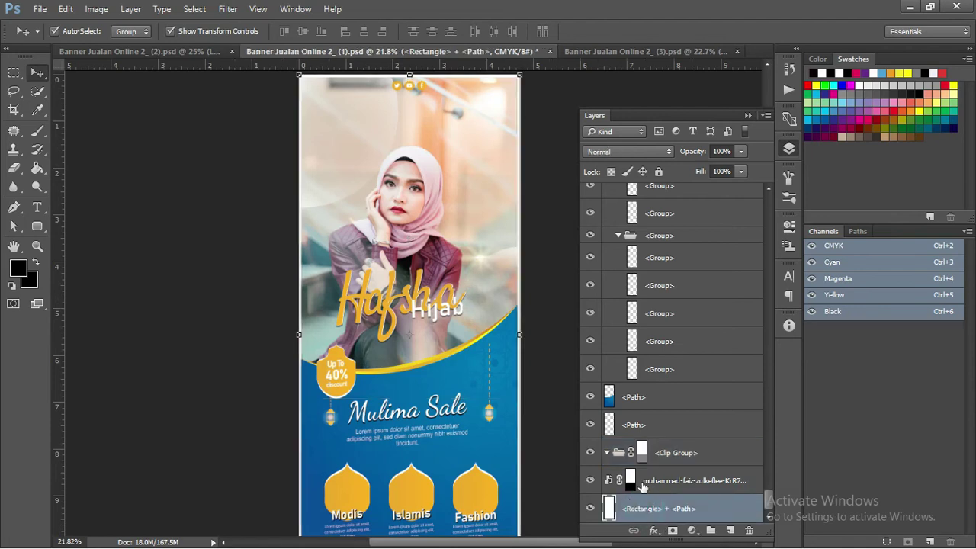
left_click(658, 429)
left_click(655, 456)
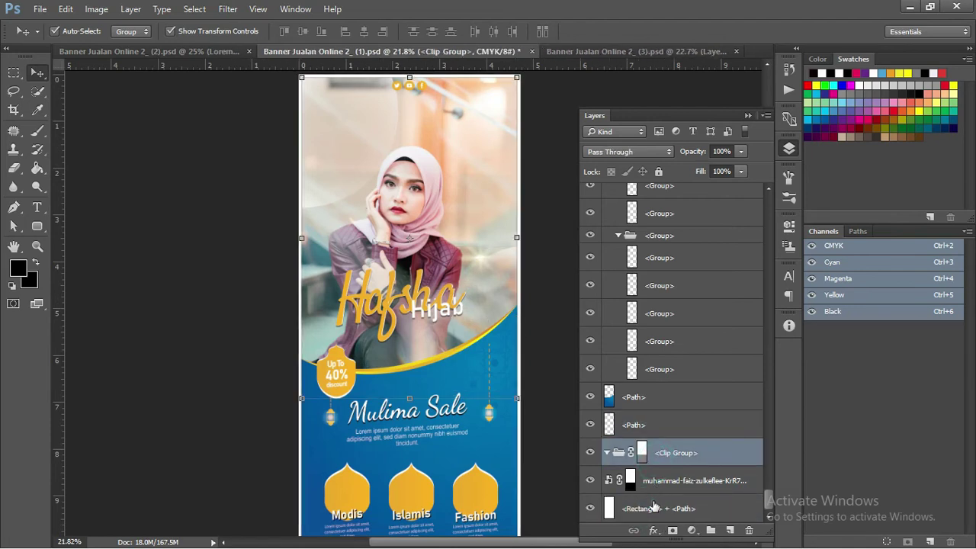
left_click(653, 506)
left_click(657, 455)
Step: Deselect all layers and collapse the top layer groups, including the discount and website text groups
left_click(534, 204)
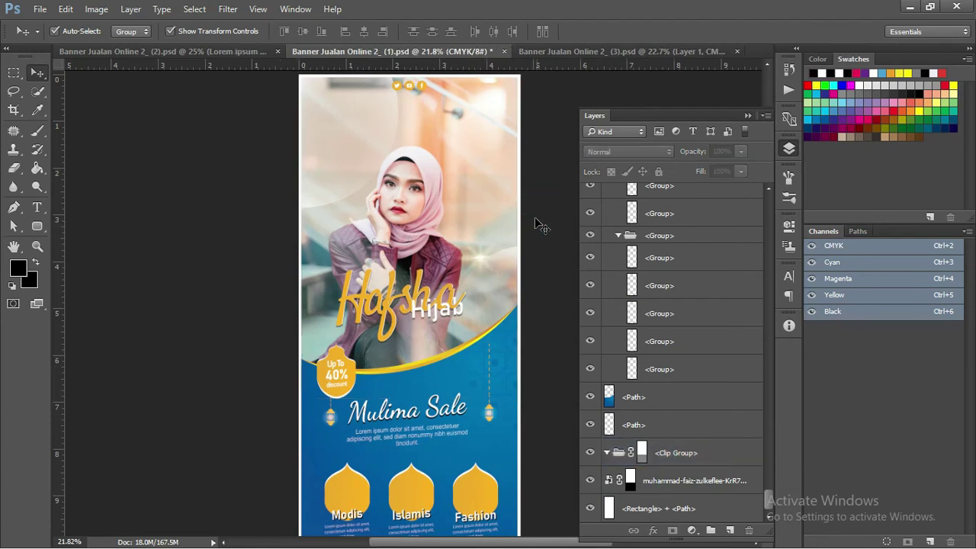
scroll(534, 256, "down", 2)
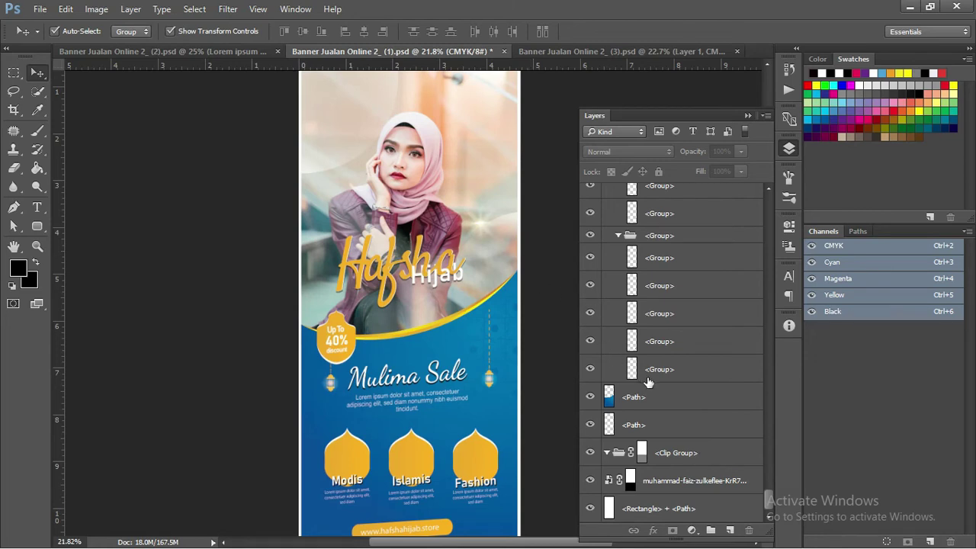
scroll(660, 340, "up", 1)
scroll(659, 340, "up", 1)
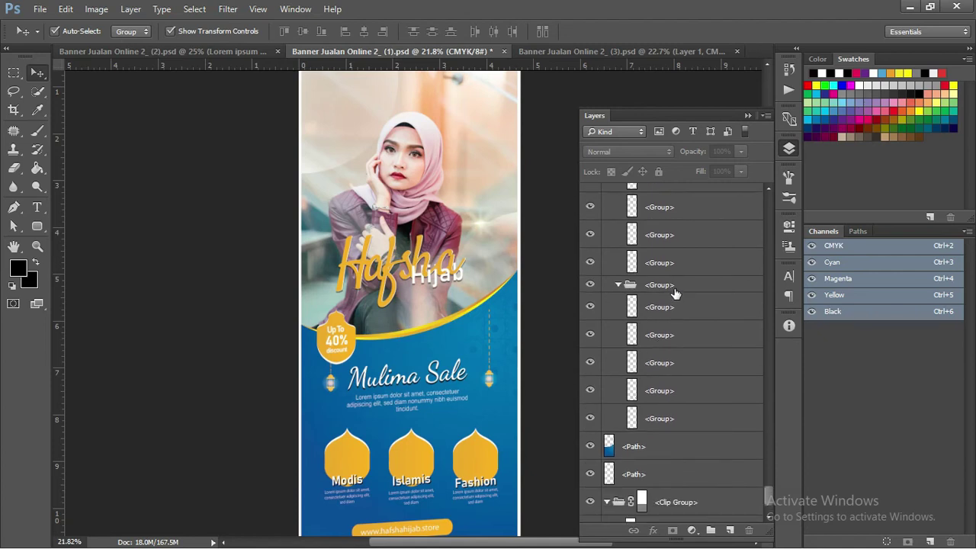
left_click_drag(766, 489, 743, 195)
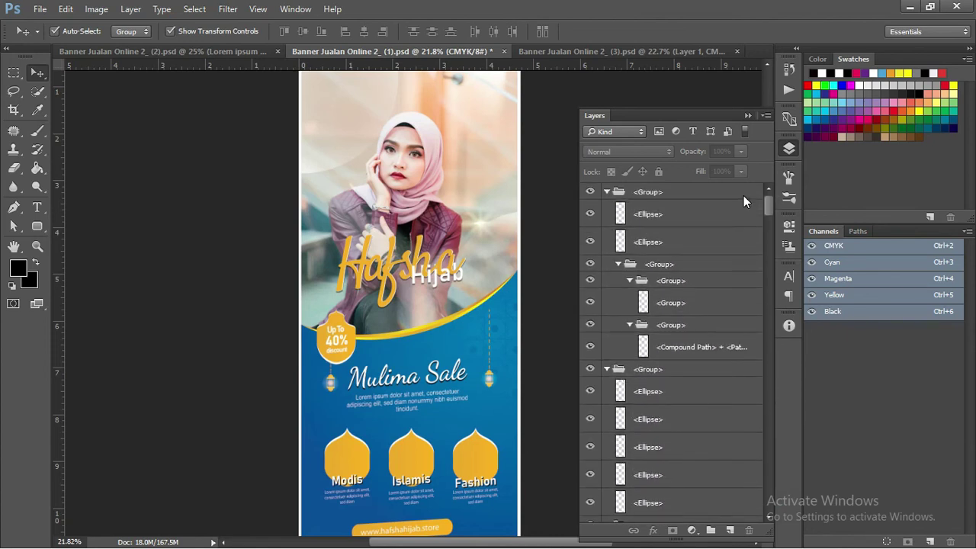
left_click(606, 192)
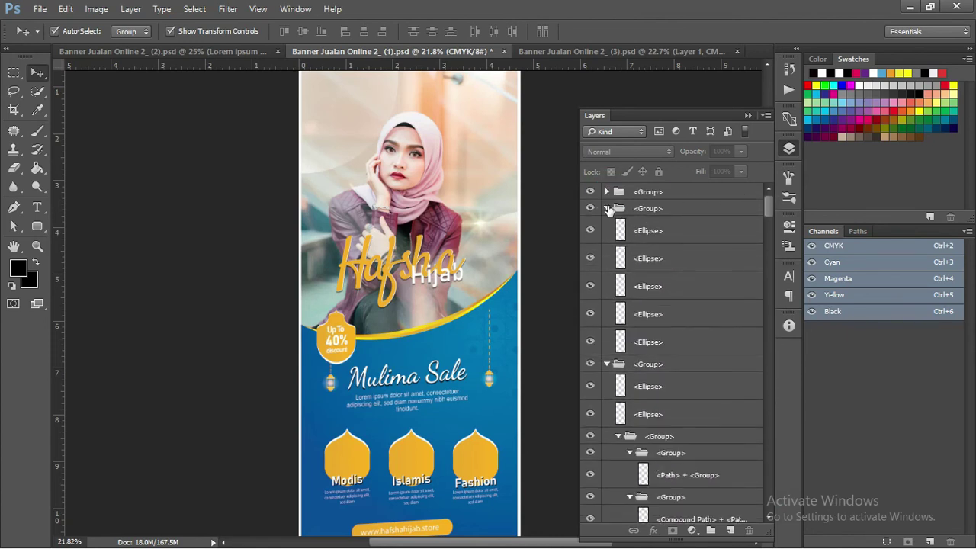
left_click(607, 208)
left_click(606, 225)
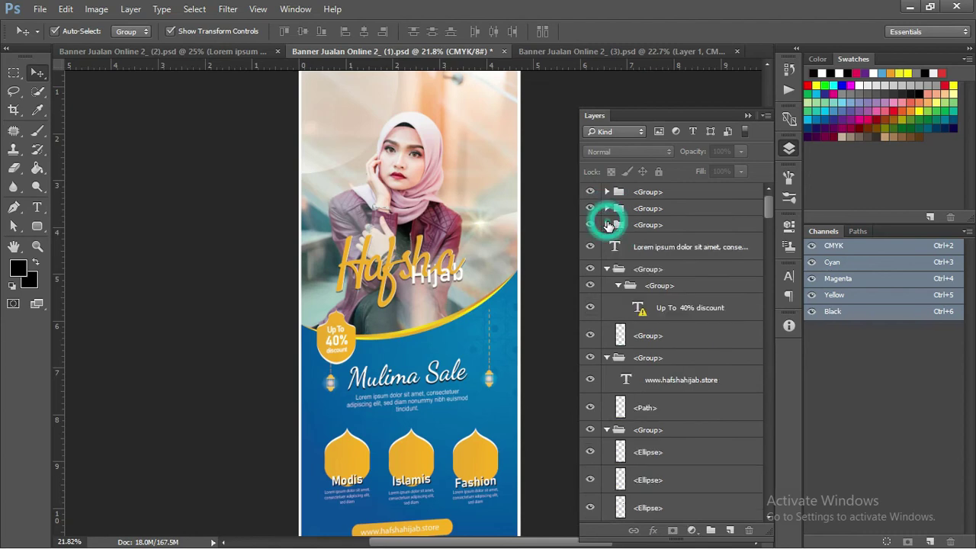
left_click(606, 268)
left_click(606, 288)
left_click(606, 286)
left_click(606, 302)
Step: Collapse the remaining groups, including the Modis and Fashion labels, and scroll back to the bottom
left_click(607, 318)
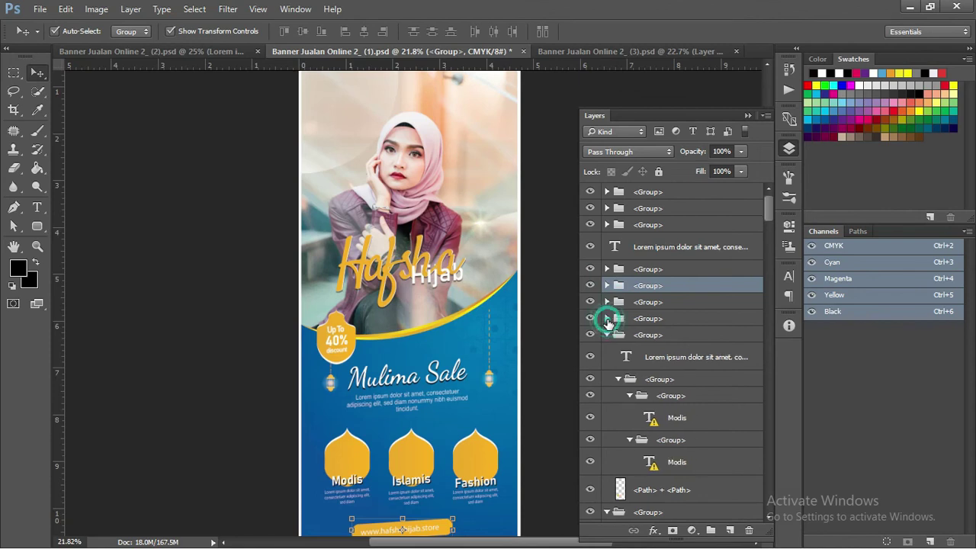
left_click(607, 335)
scroll(610, 339, "down", 2)
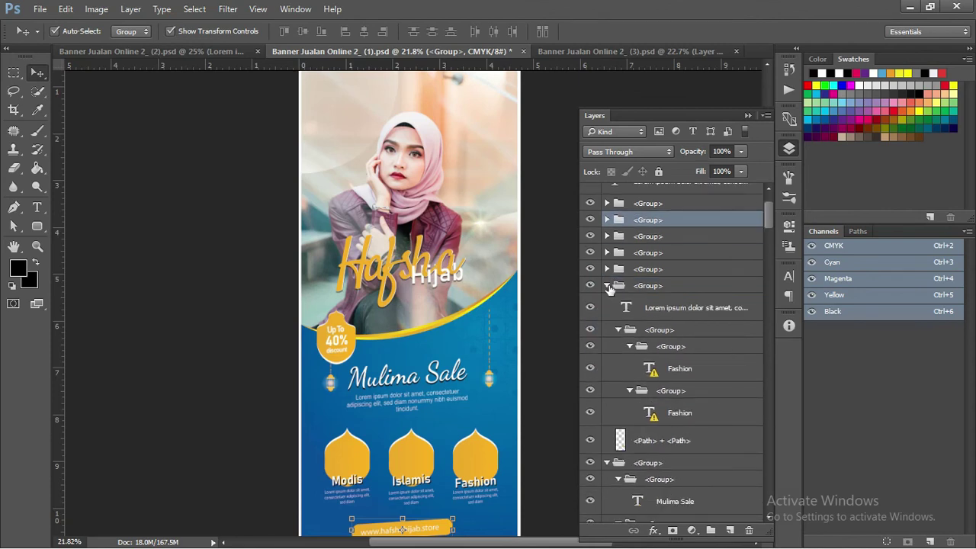
left_click(608, 285)
scroll(610, 290, "down", 4)
scroll(615, 296, "down", 3)
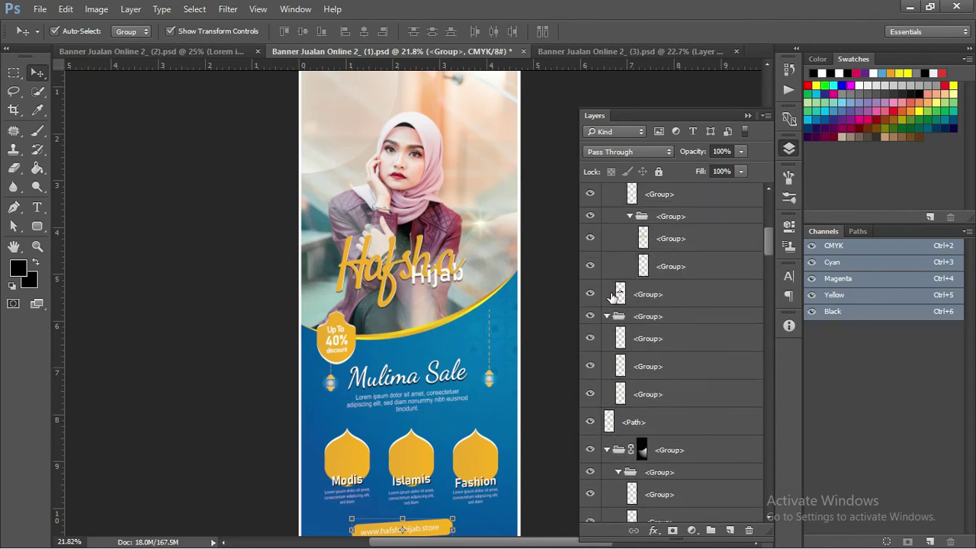
left_click(606, 316)
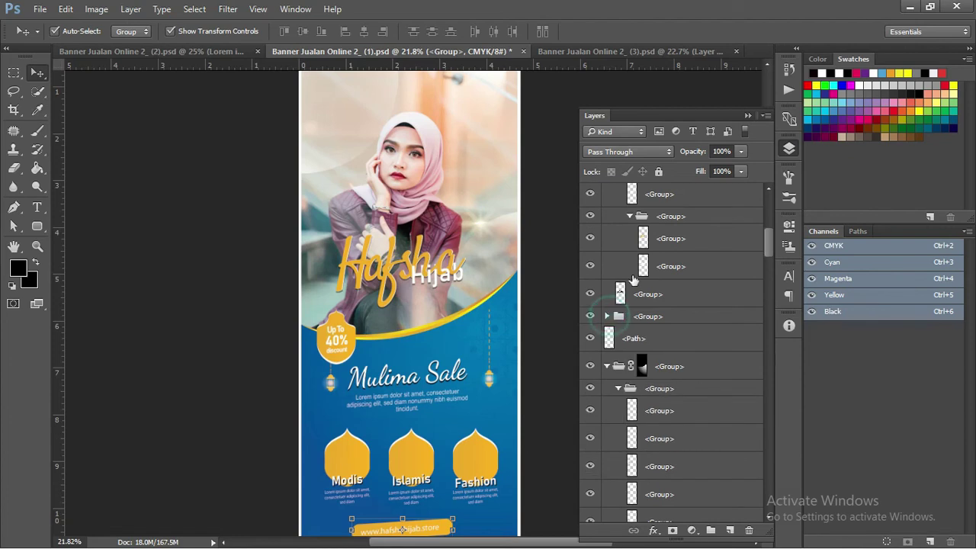
left_click(626, 215)
left_click_drag(766, 252, 763, 505)
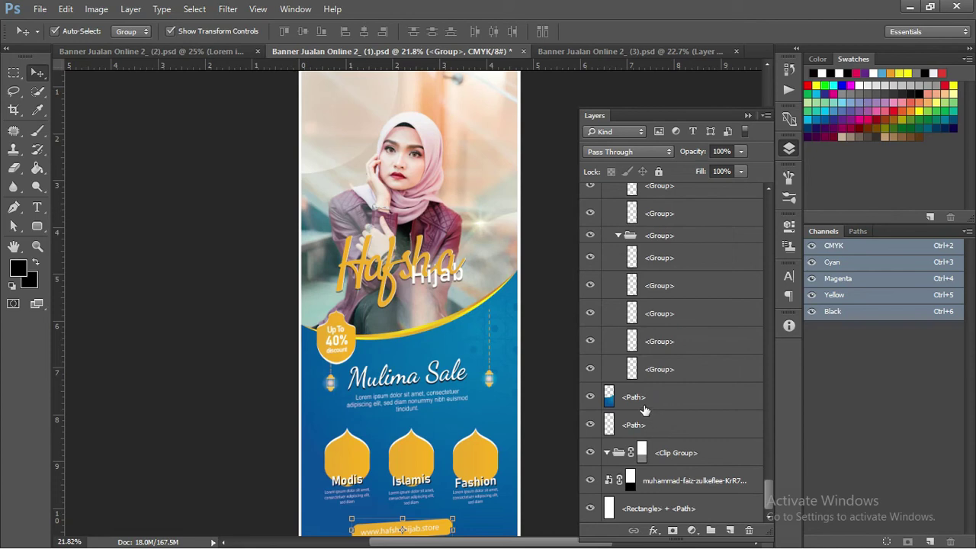
Step: Add a Hue/Saturation adjustment layer above the blue lower panel's path layer
left_click(643, 398)
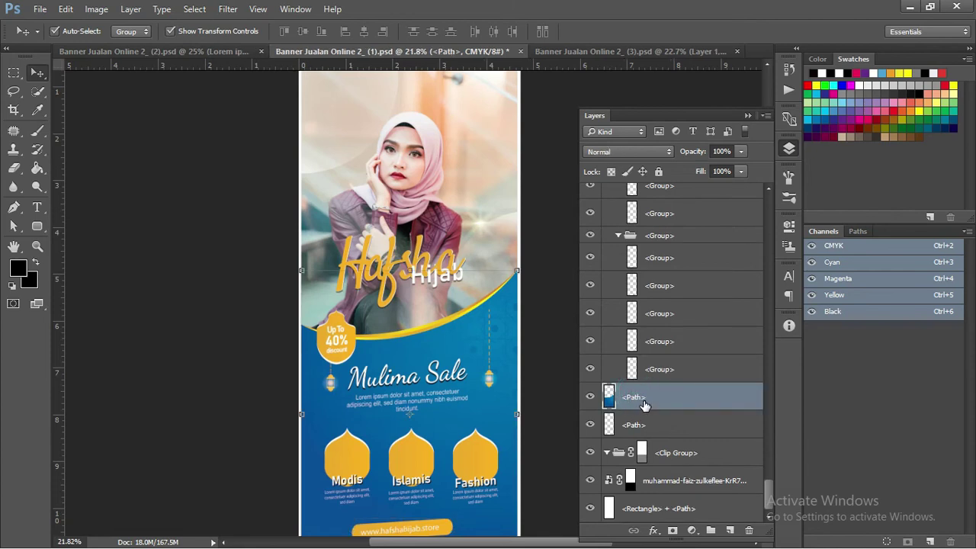
left_click(692, 529)
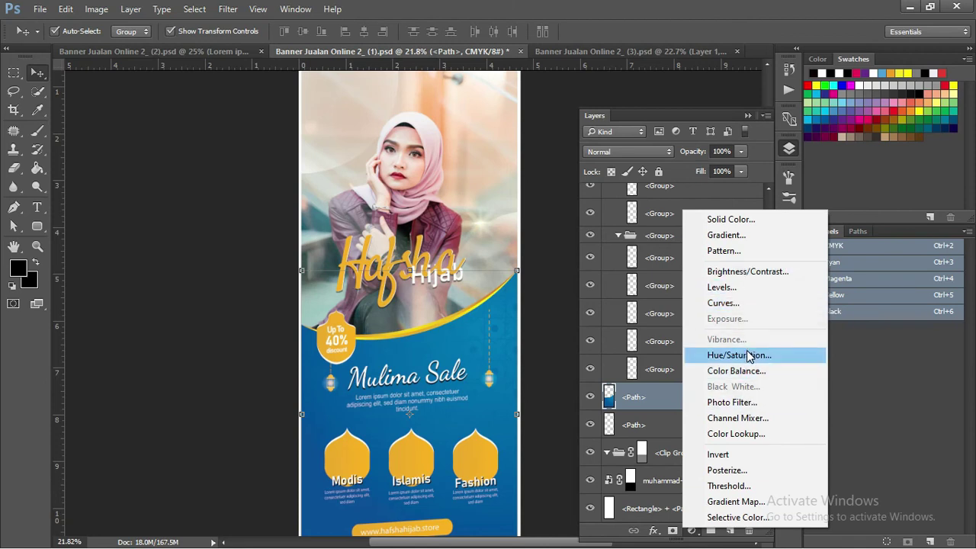
left_click(749, 358)
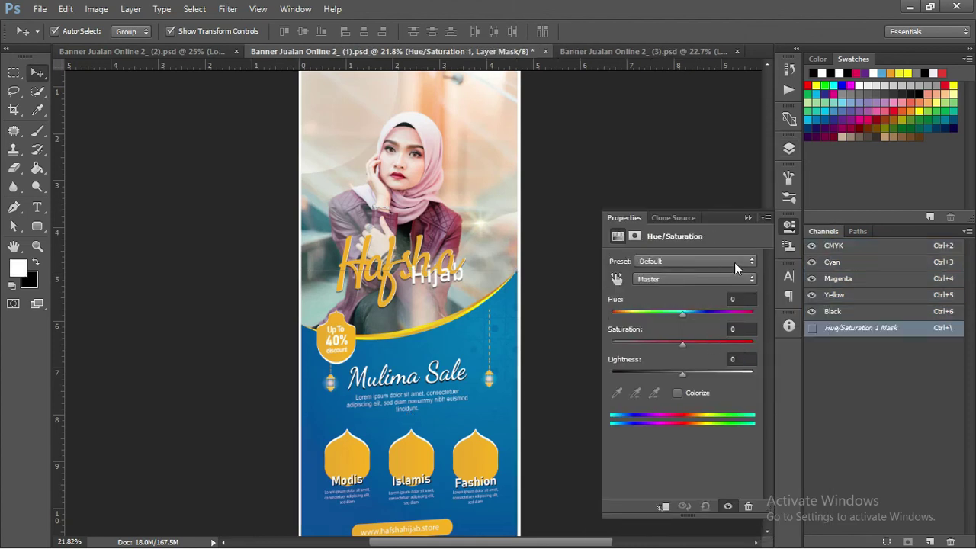
mouse_move(685, 319)
left_mouse_down()
mouse_move(701, 313)
mouse_move(639, 313)
mouse_move(693, 314)
mouse_move(670, 308)
left_mouse_up()
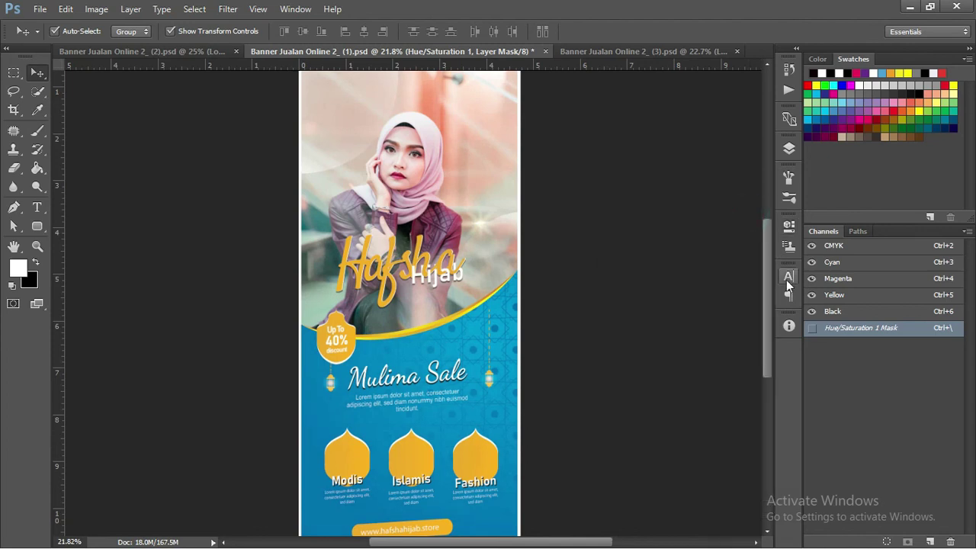
Step: Clip the Hue/Saturation 1 layer to the blue panel and set its Hue to -25
left_click(788, 149)
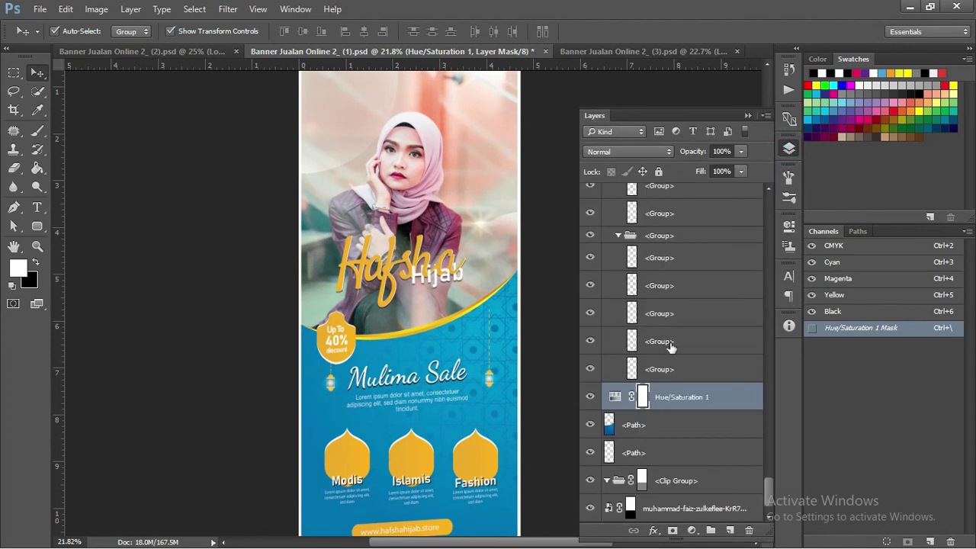
right_click(685, 398)
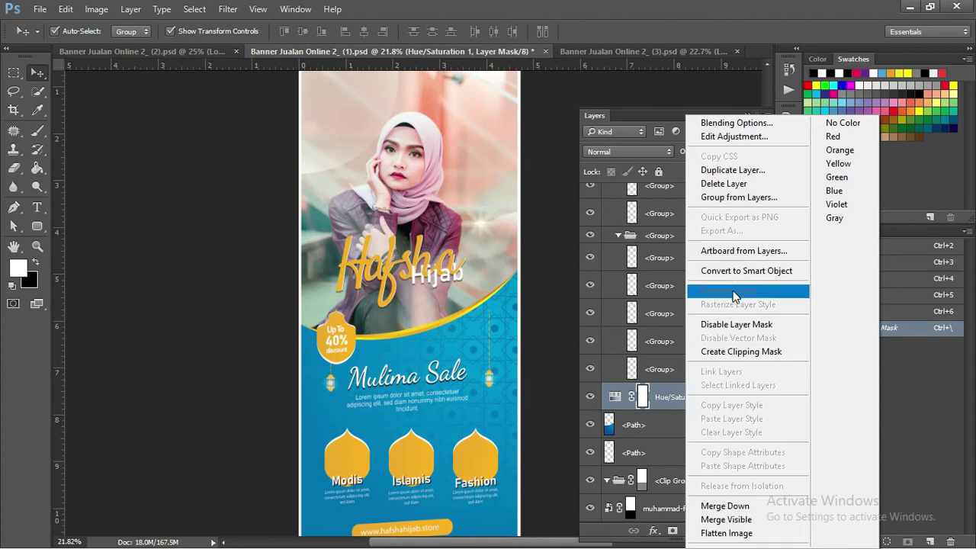
left_click(750, 354)
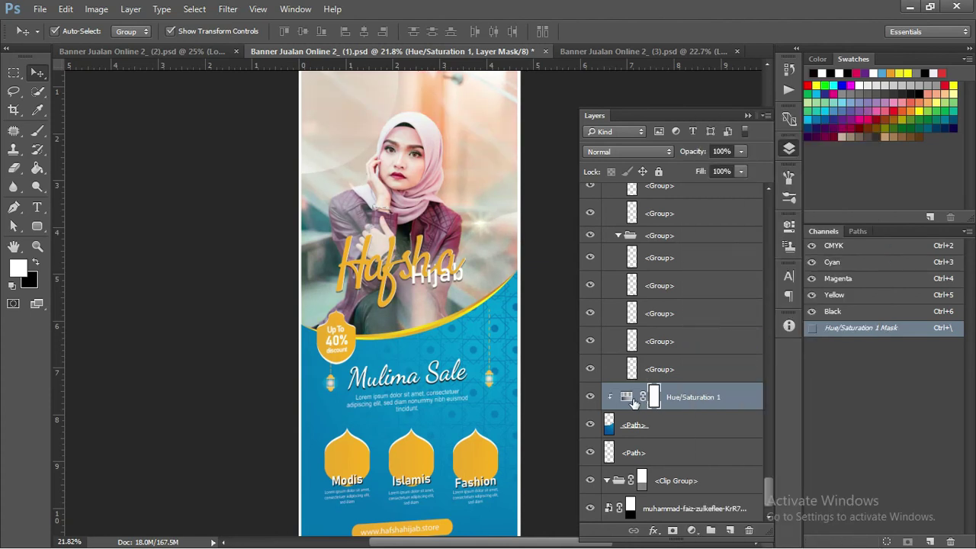
double_click(632, 398)
mouse_move(668, 313)
left_mouse_down()
mouse_move(713, 312)
mouse_move(664, 314)
left_mouse_up()
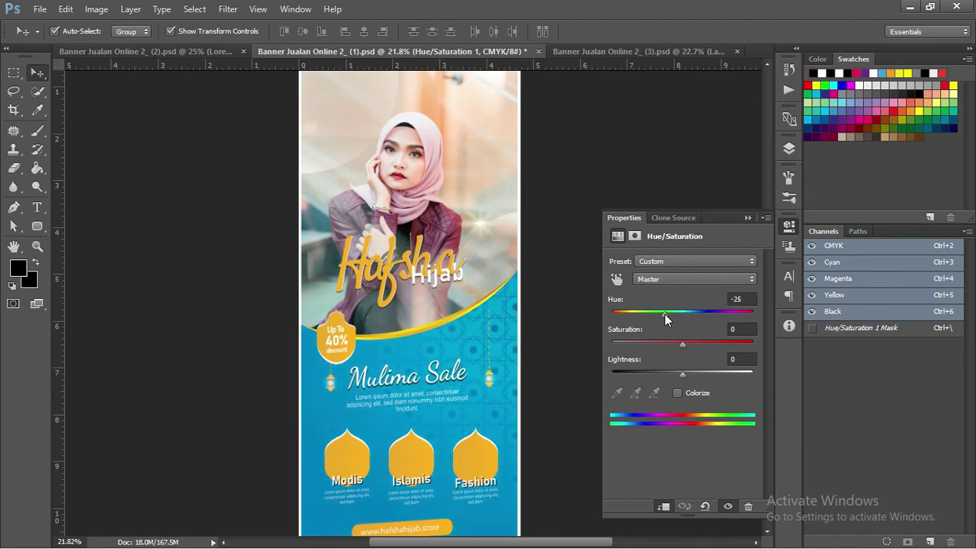
Step: Dismiss the adjustment settings and show Banner Jualan Online 2_(3).psd with Layer 1 deselected
left_click(747, 217)
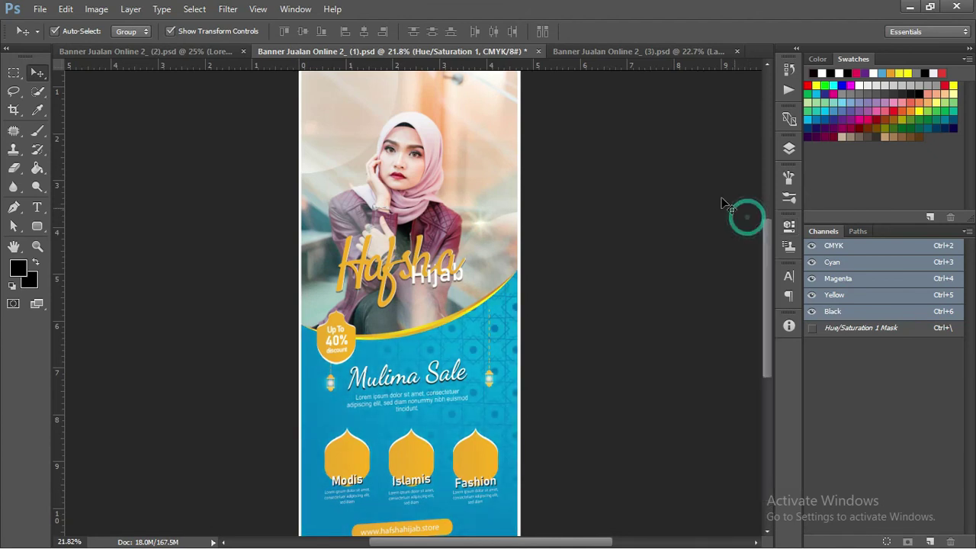
left_click(590, 52)
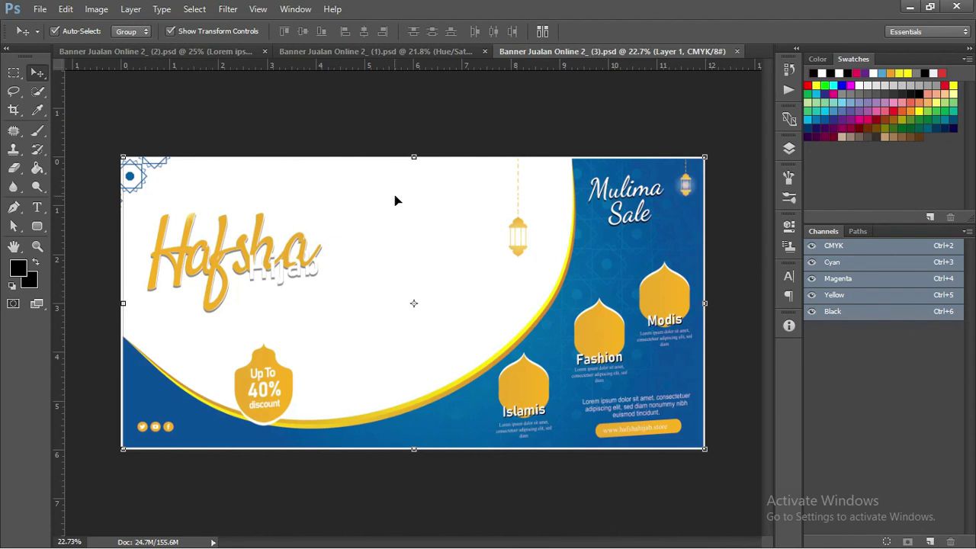
left_click(403, 133)
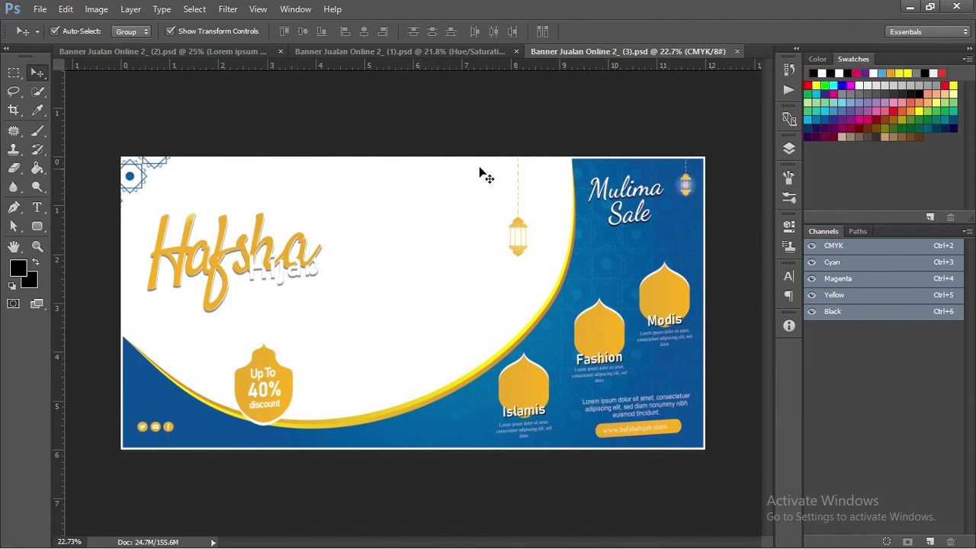
left_click(440, 120)
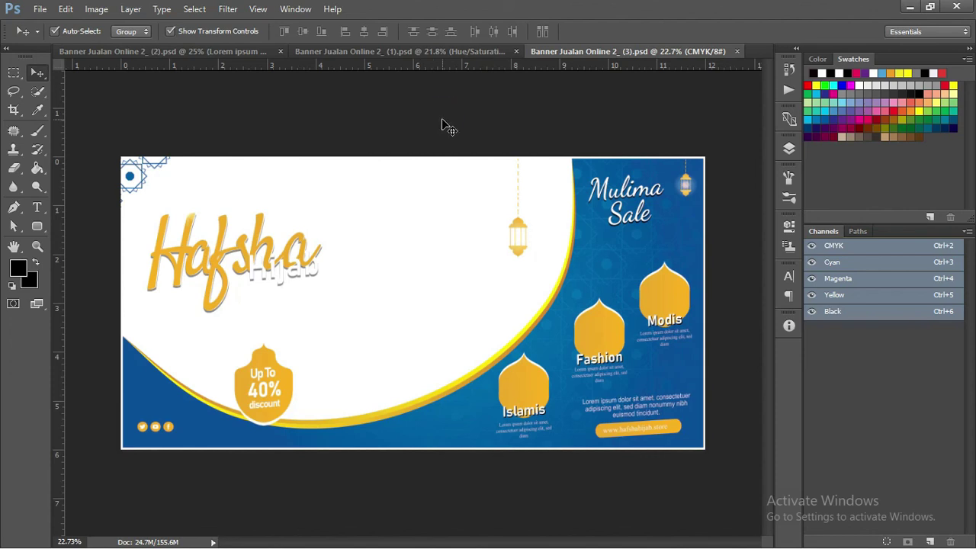